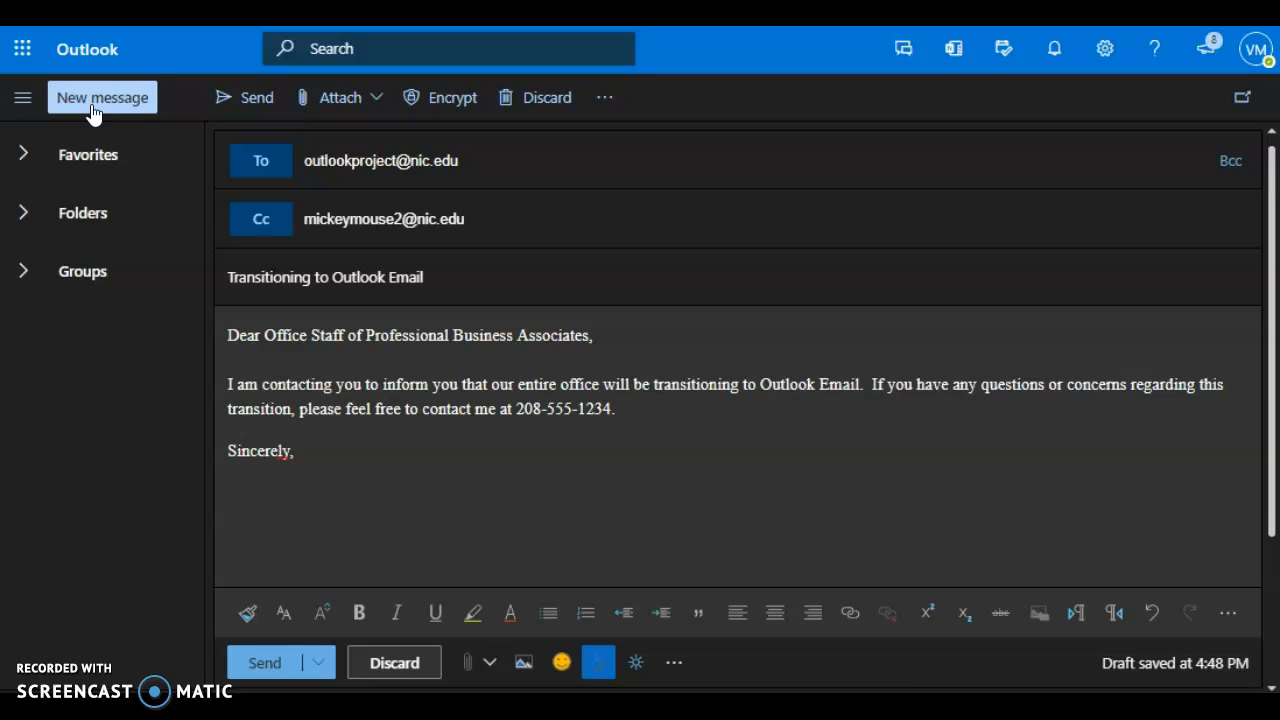
Step: Review the draft email's To, Cc and subject fields, message body and closing
{"action": "left_click", "coordinate": [138, 108]}
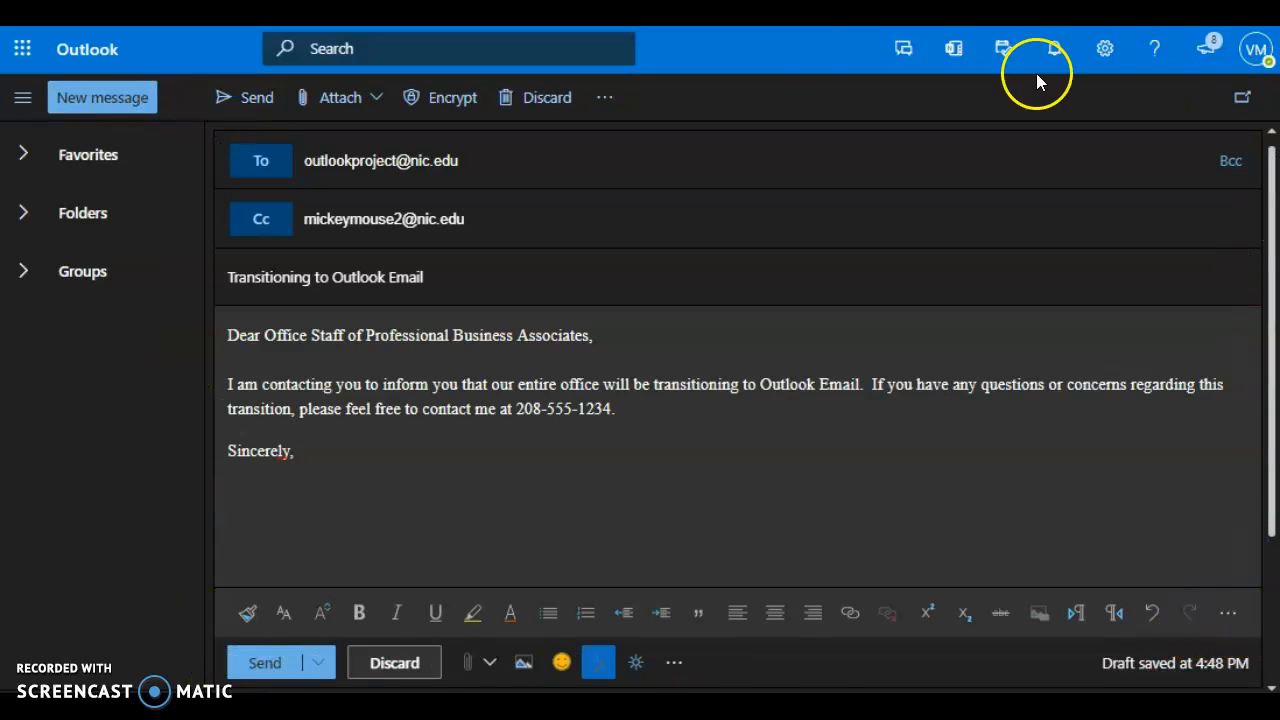
{"action": "left_click", "coordinate": [484, 165]}
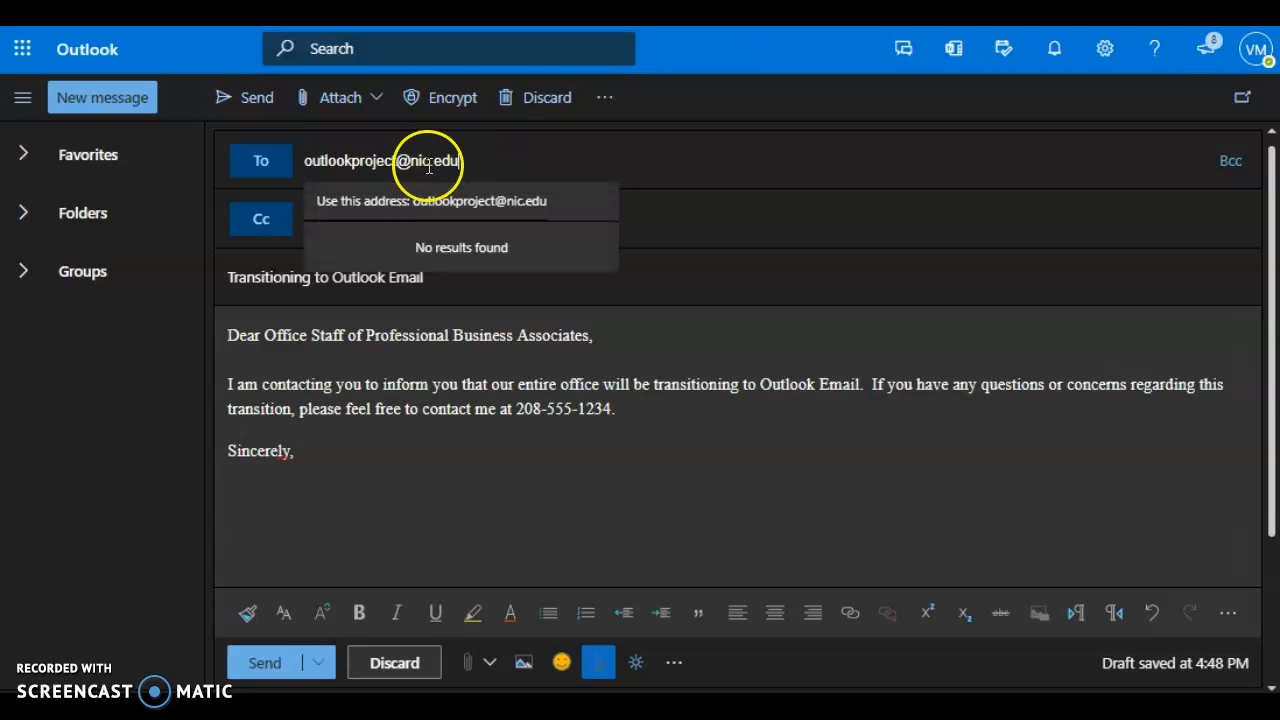
{"action": "left_click", "coordinate": [541, 162]}
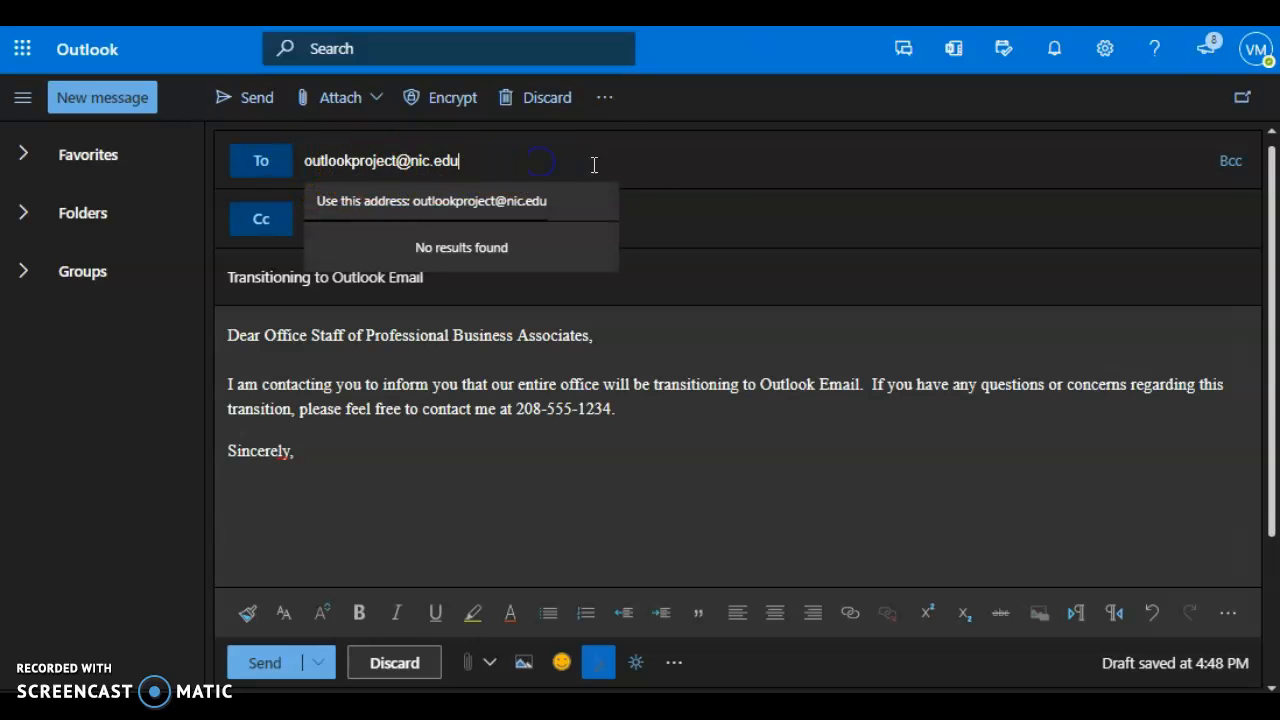
{"action": "left_click", "coordinate": [222, 270]}
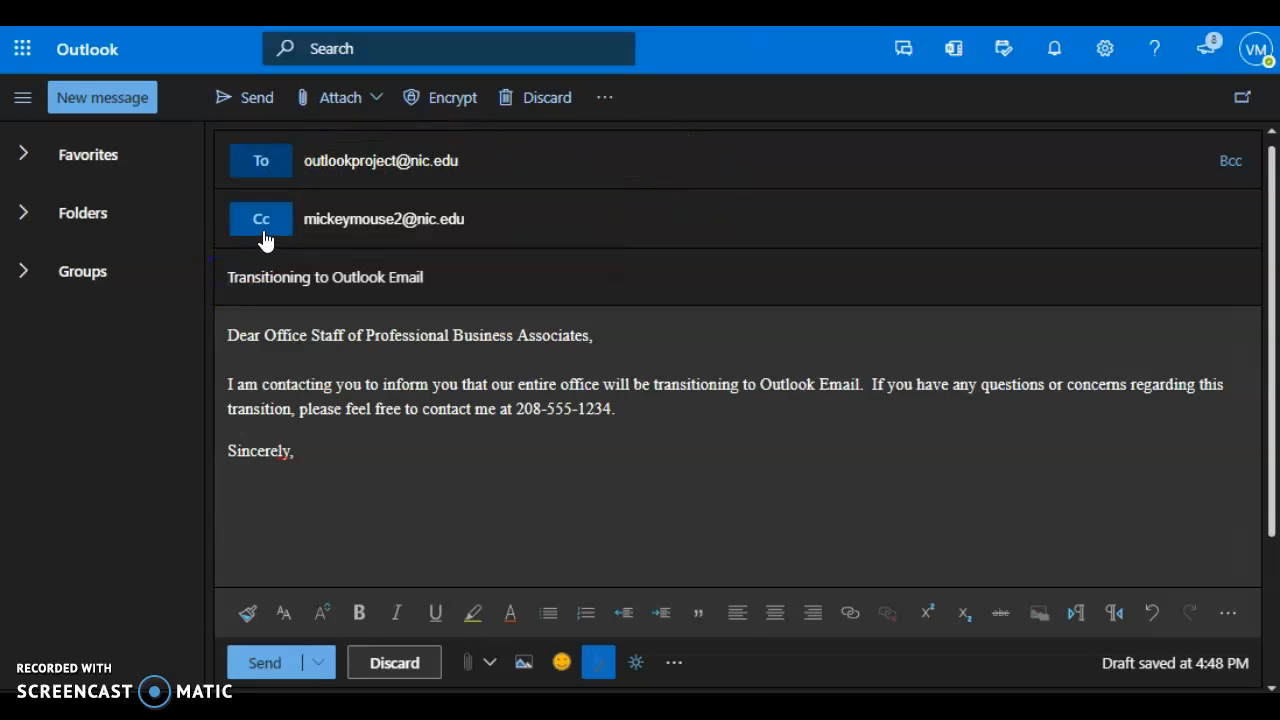
{"action": "left_click", "coordinate": [306, 226]}
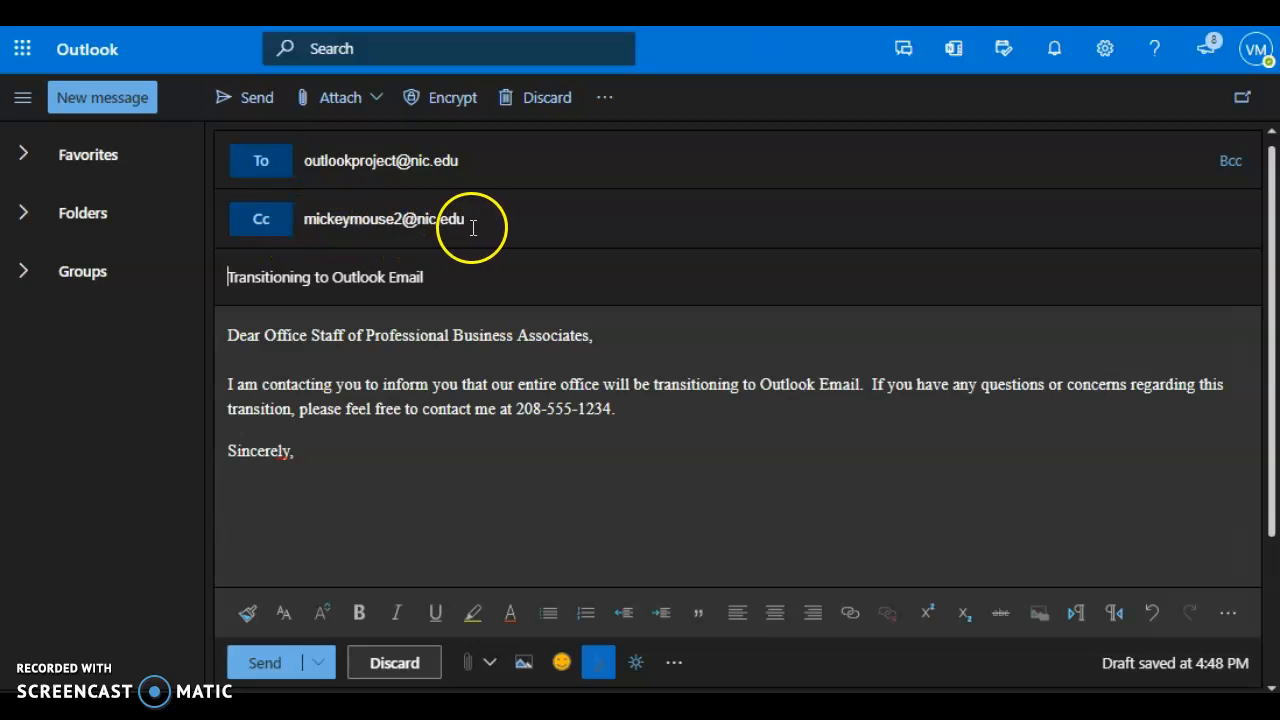
{"action": "left_click", "coordinate": [460, 262]}
{"action": "key", "text": "Home"}
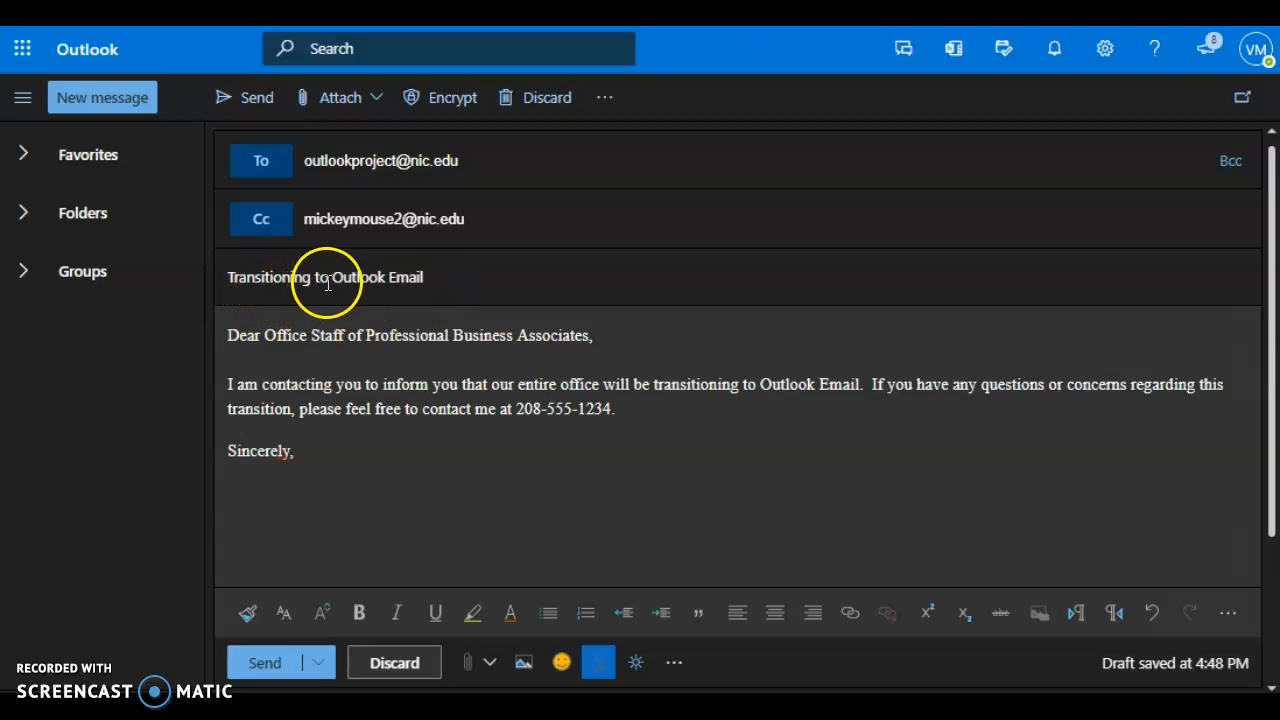
{"action": "left_click", "coordinate": [438, 281]}
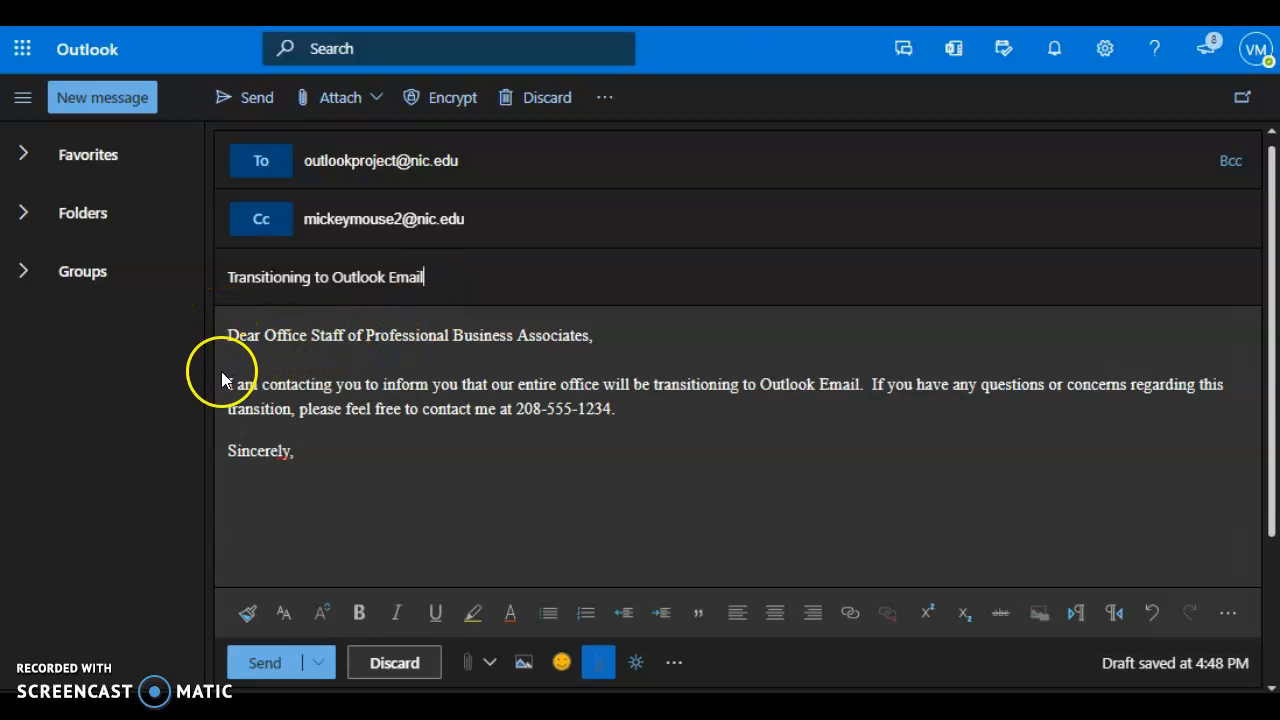
{"action": "left_click", "coordinate": [226, 450]}
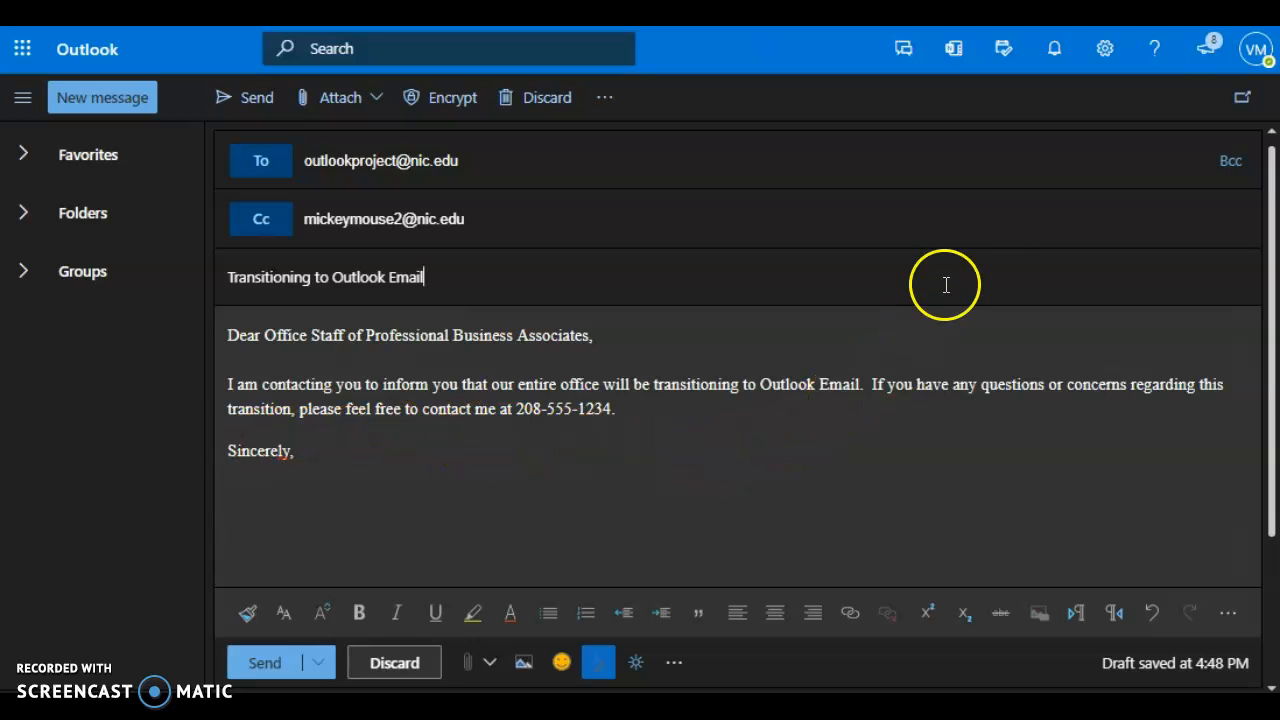
Step: Open the Compose and reply section of the full mail settings
{"action": "left_click", "coordinate": [1100, 62]}
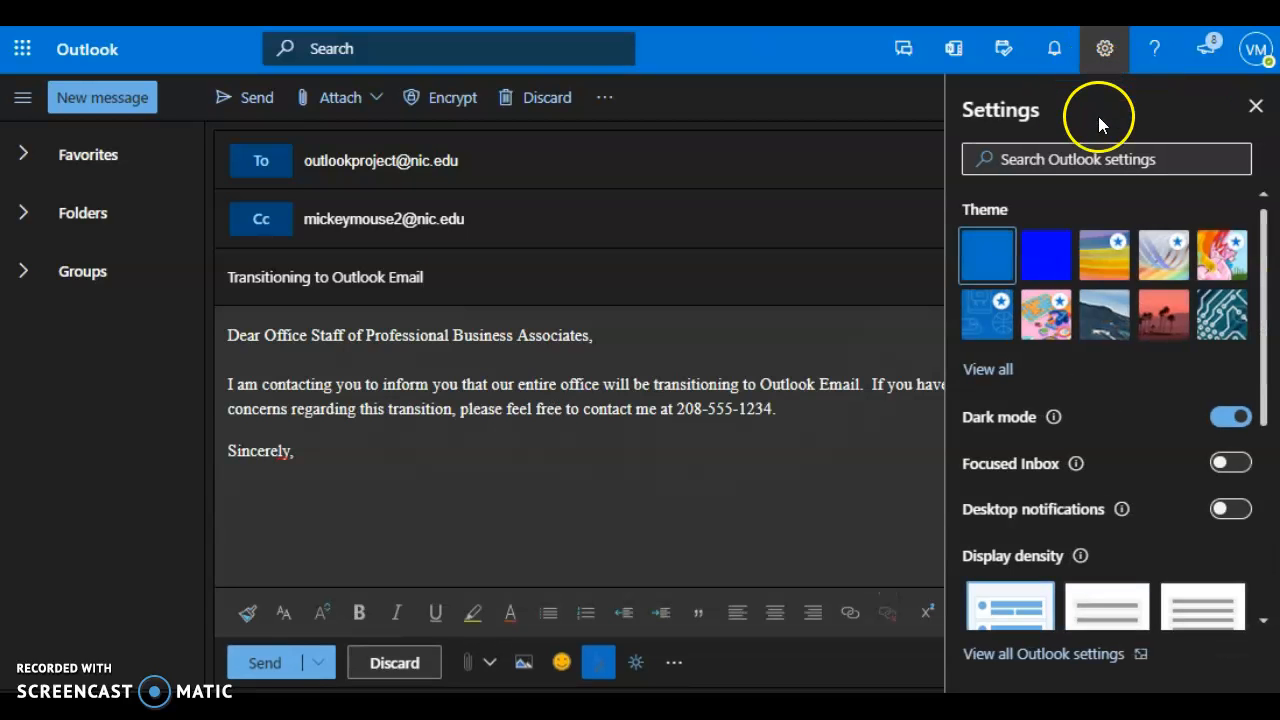
{"action": "left_click", "coordinate": [1069, 656]}
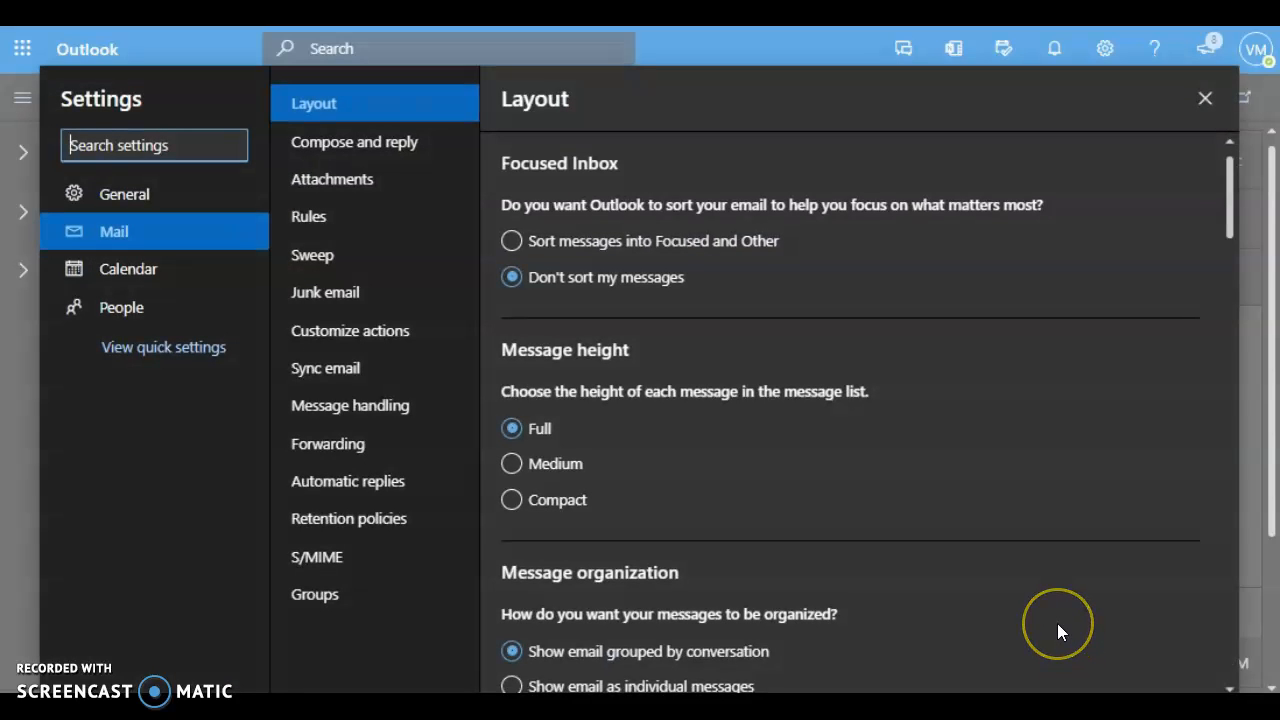
{"action": "left_click", "coordinate": [120, 240]}
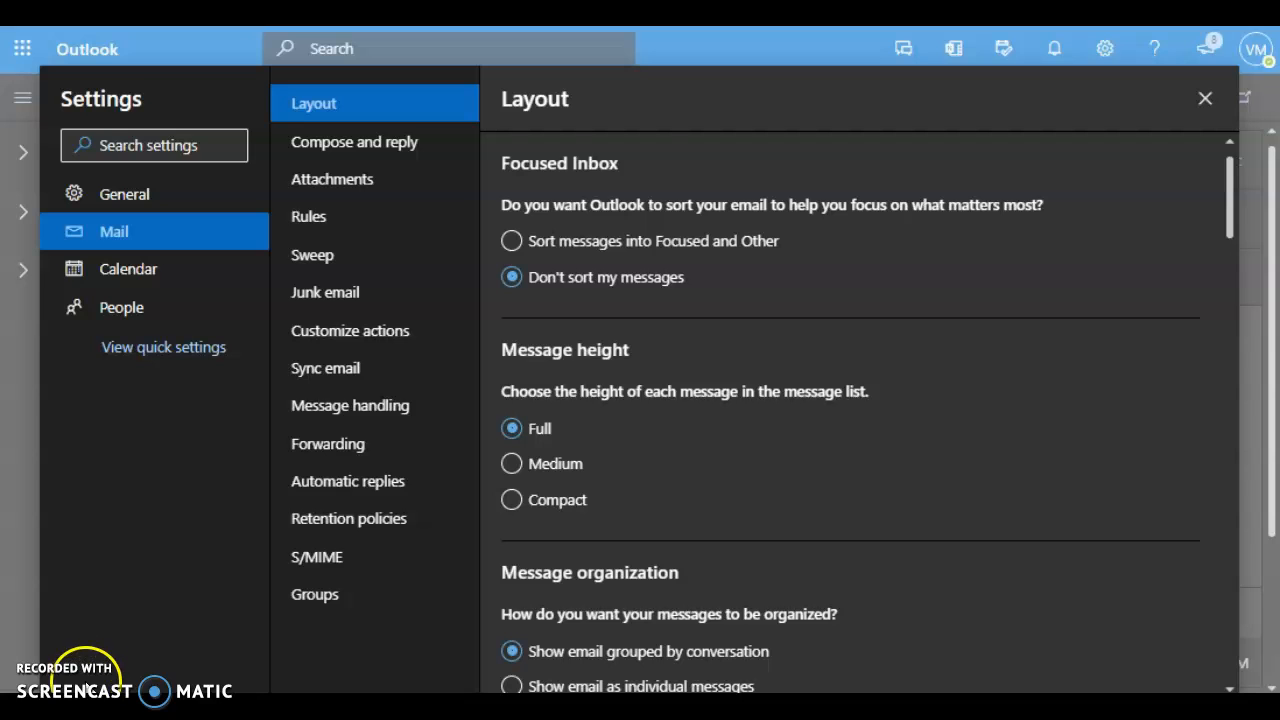
{"action": "left_click", "coordinate": [359, 141]}
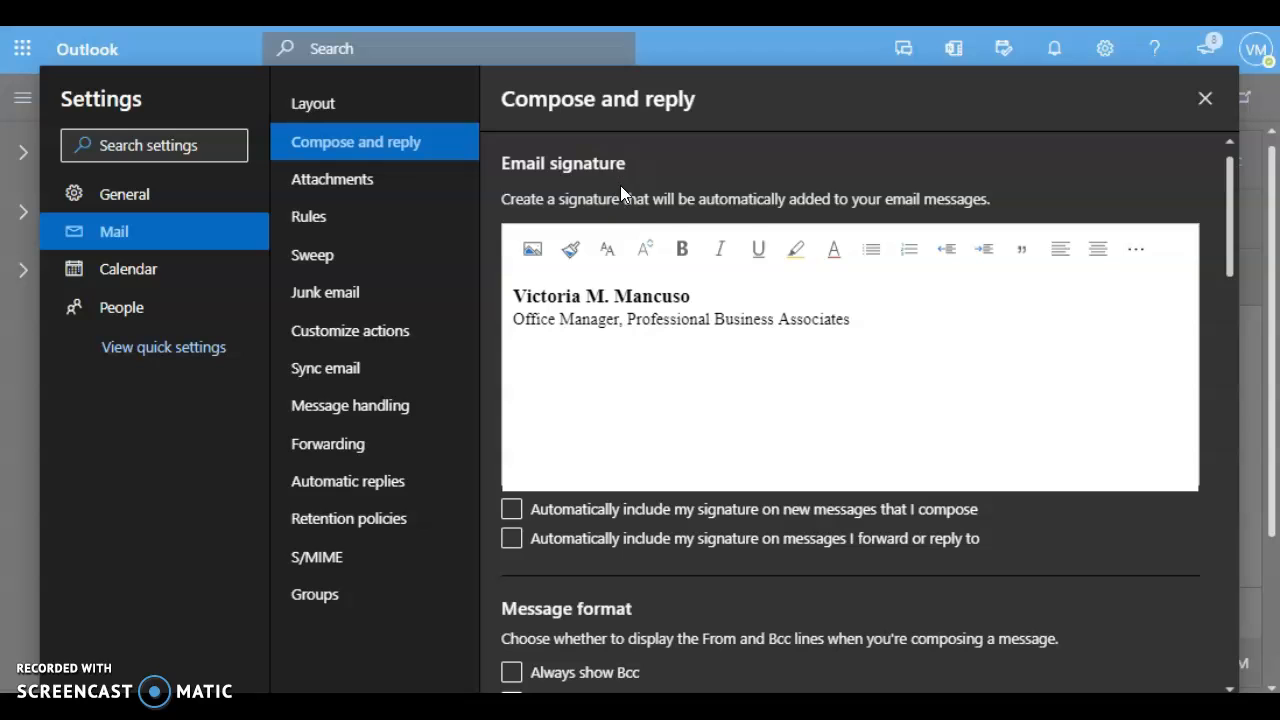
Step: Include the email signature automatically on new messages and on forwards and replies, and save the settings
{"action": "left_click", "coordinate": [511, 538]}
{"action": "left_click", "coordinate": [512, 509]}
{"action": "left_click", "coordinate": [511, 513]}
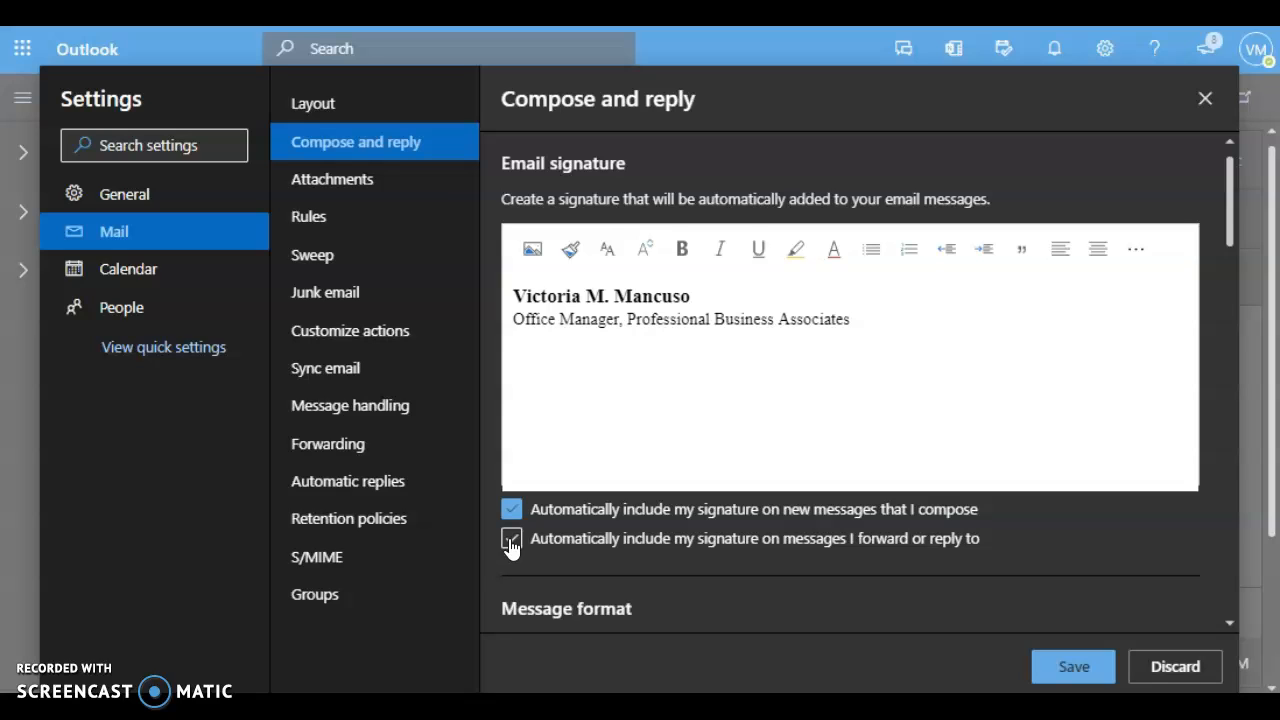
{"action": "left_click", "coordinate": [511, 541]}
{"action": "left_click", "coordinate": [1043, 666]}
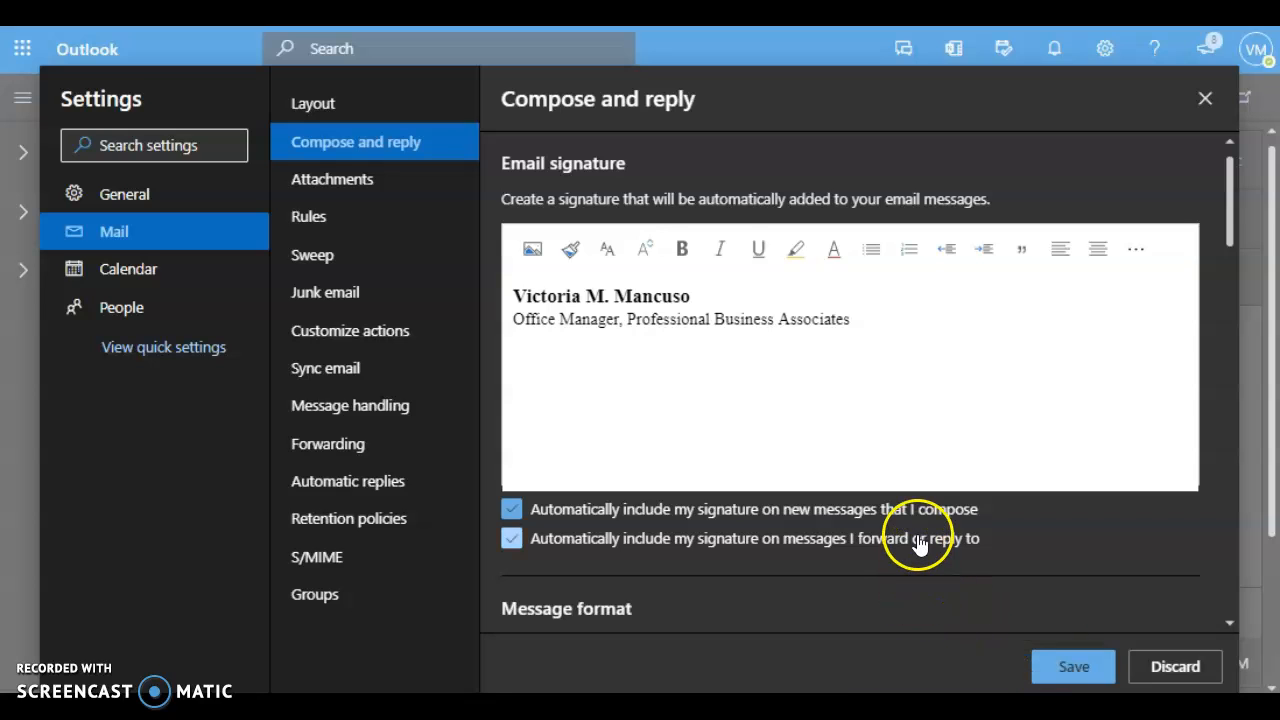
{"action": "left_click", "coordinate": [1075, 667]}
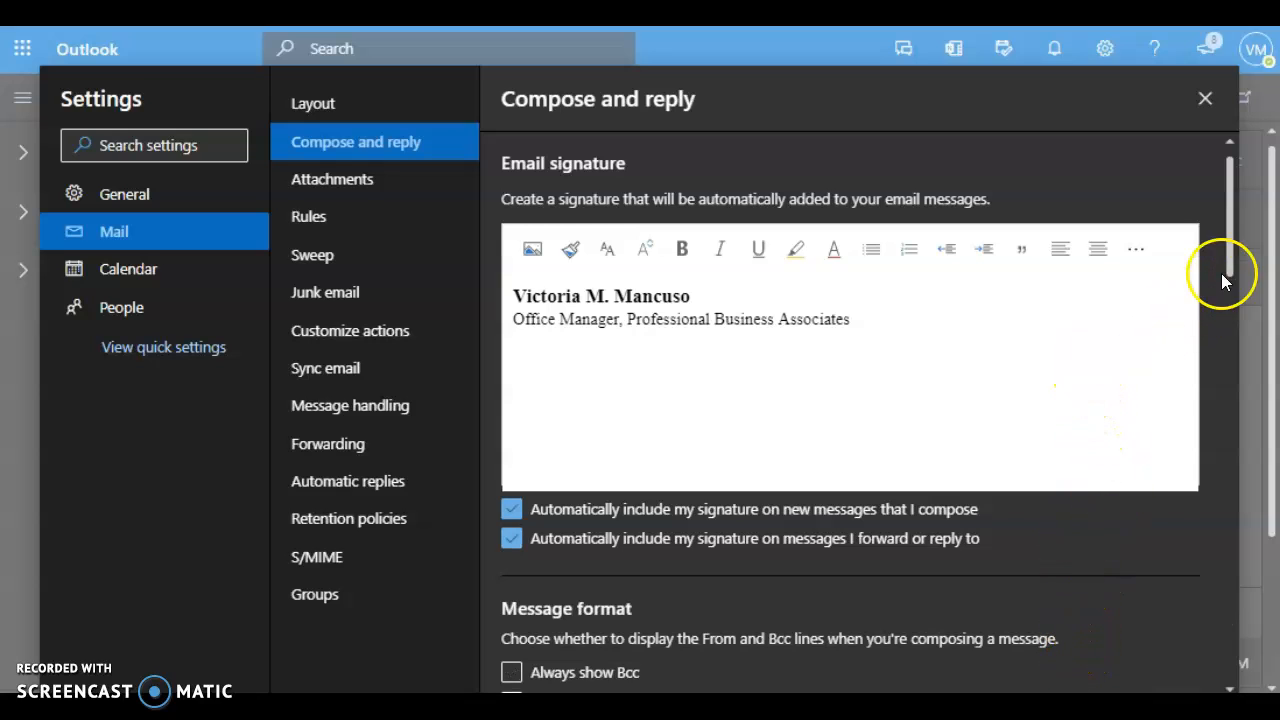
Step: Set the default message format to Times New Roman, 12pt, in black, and save the settings
{"action": "left_click_drag", "start_coordinate": [1233, 251], "coordinate": [1228, 317]}
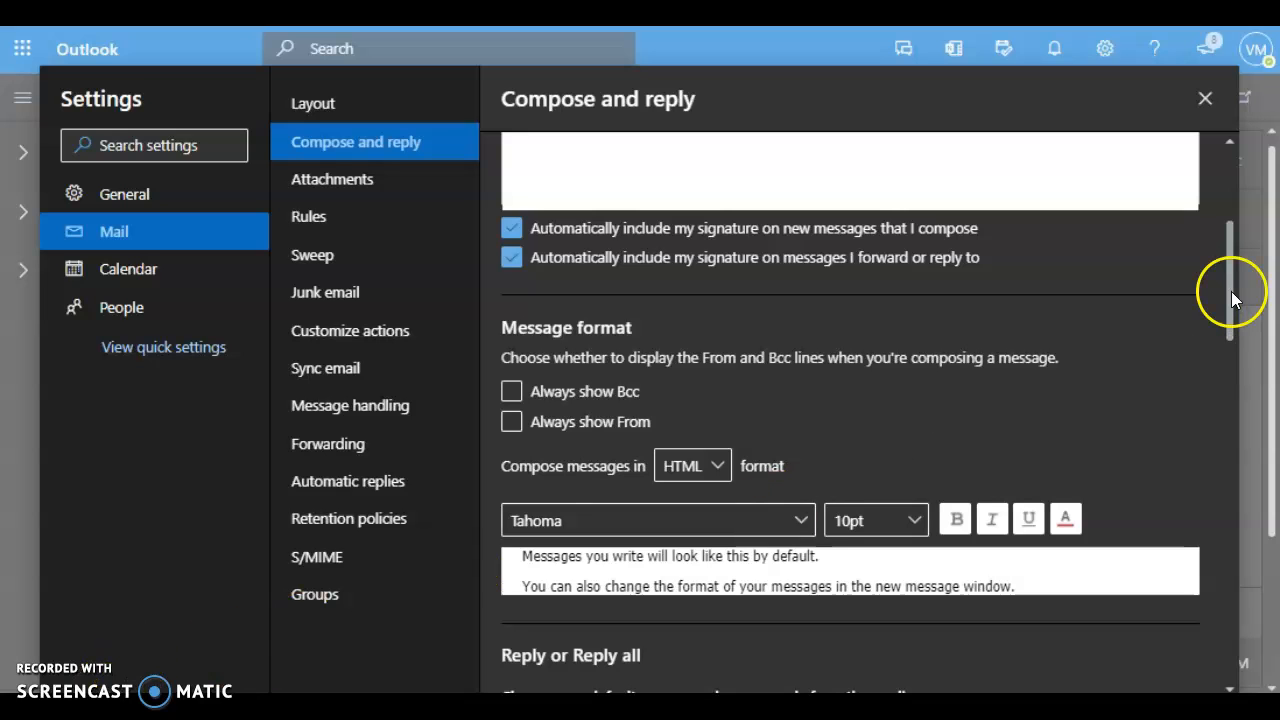
{"action": "left_click", "coordinate": [1229, 290]}
{"action": "left_click_drag", "start_coordinate": [1228, 288], "coordinate": [1226, 329]}
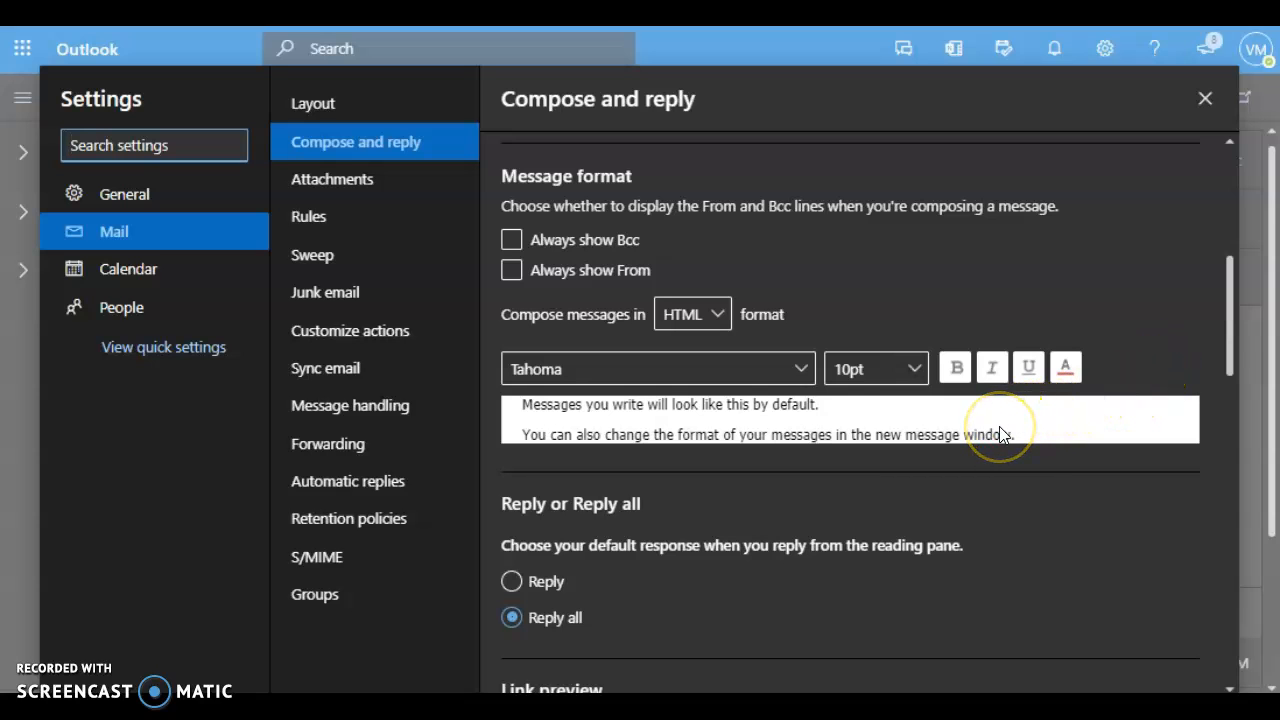
{"action": "left_click", "coordinate": [803, 370]}
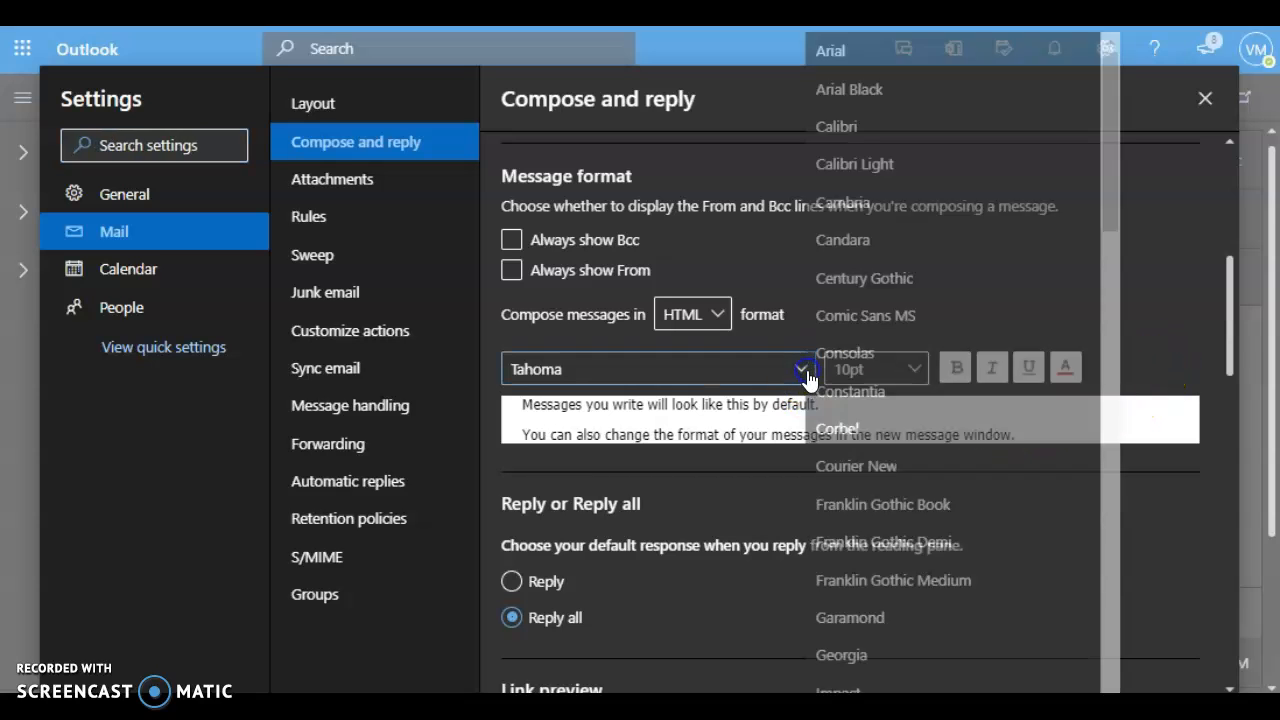
{"action": "left_click", "coordinate": [908, 458]}
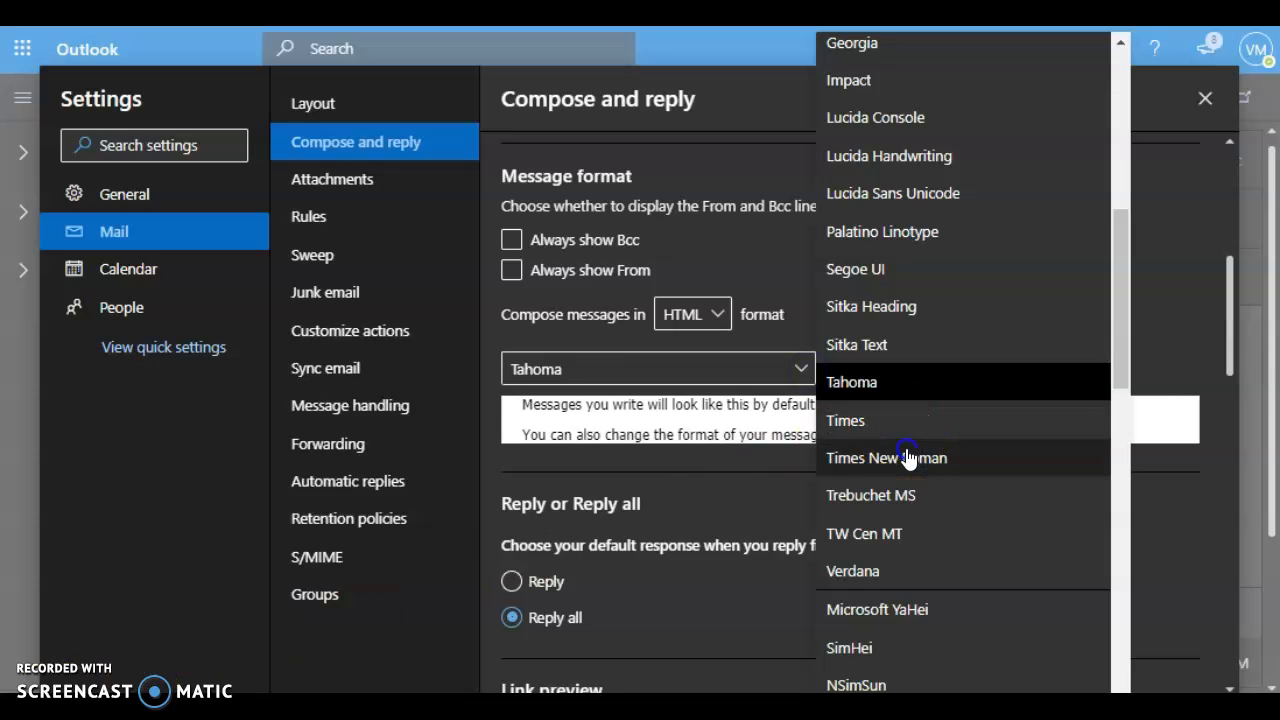
{"action": "left_click", "coordinate": [910, 372]}
{"action": "left_click", "coordinate": [975, 299]}
{"action": "left_click", "coordinate": [1065, 367]}
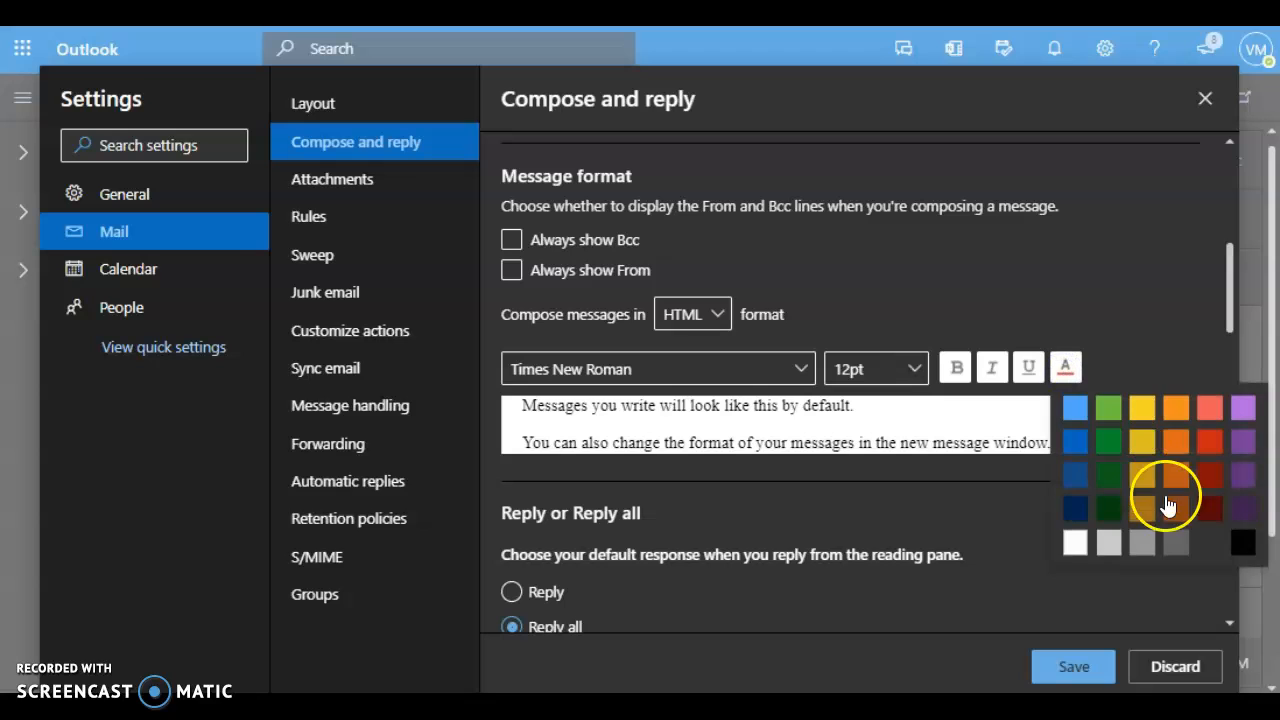
{"action": "left_click", "coordinate": [1243, 542]}
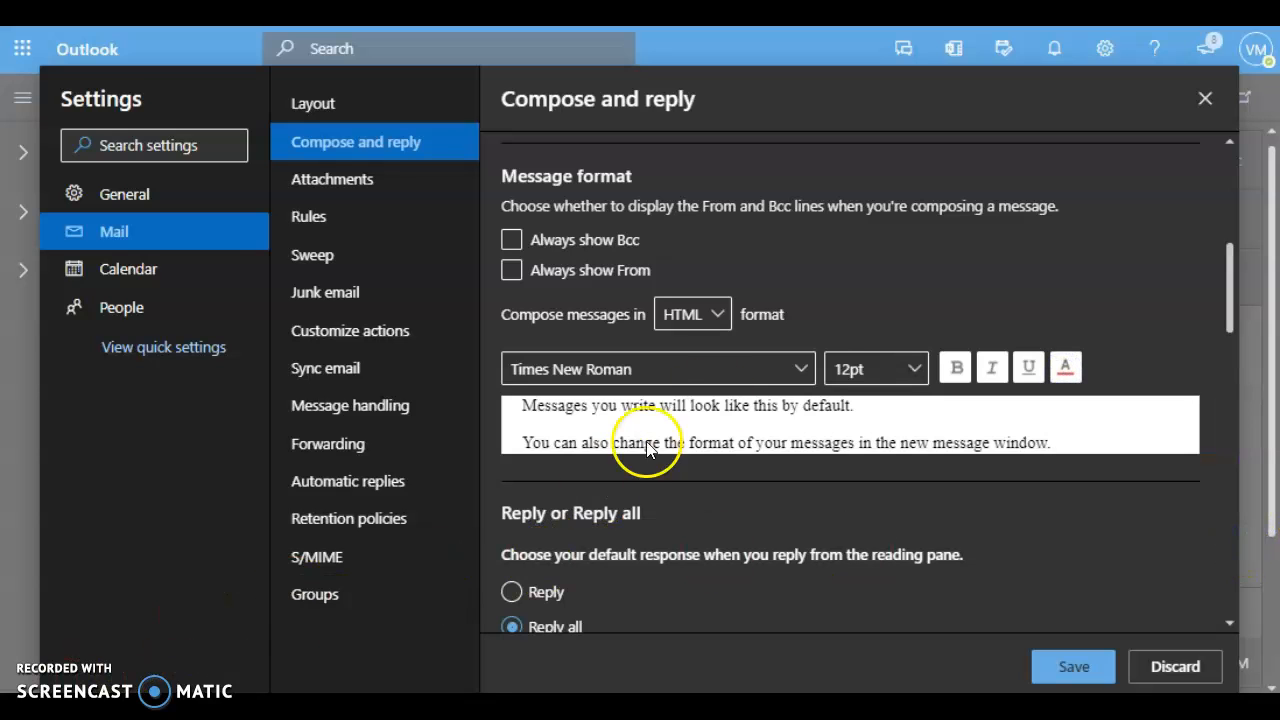
{"action": "scroll", "coordinate": [946, 390], "scroll_direction": "down", "scroll_amount": 1}
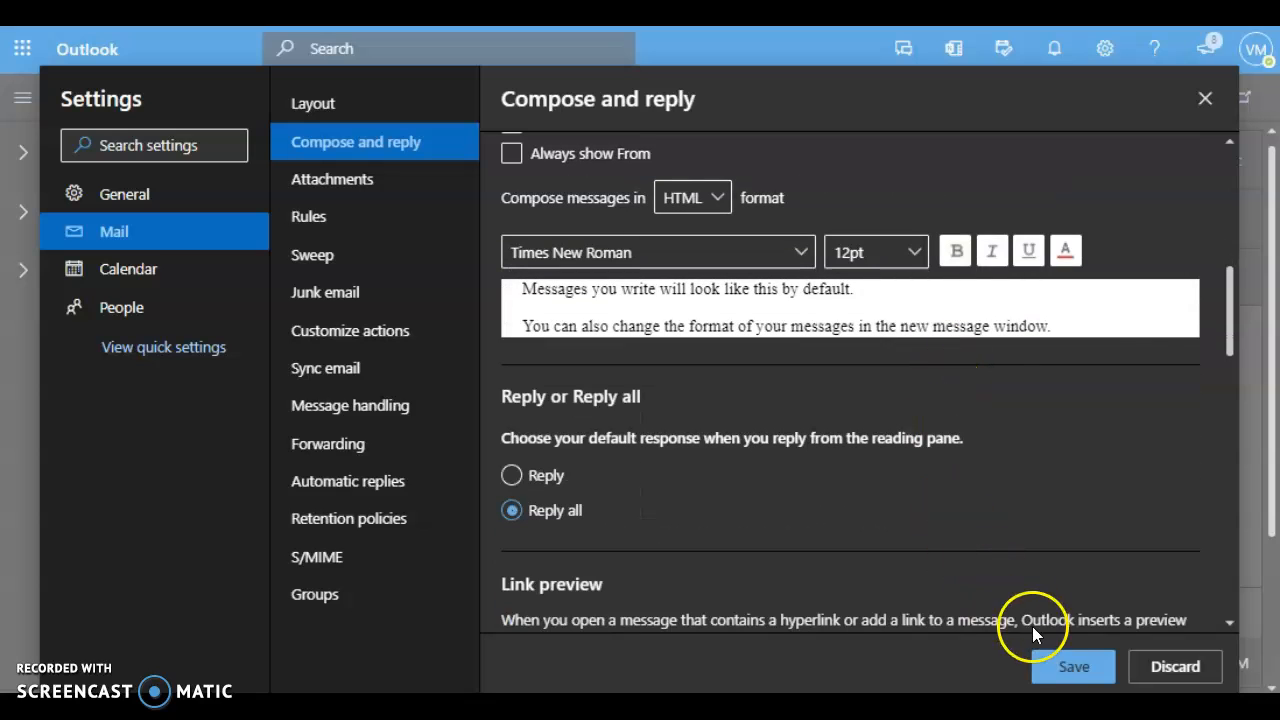
{"action": "left_click", "coordinate": [1071, 667]}
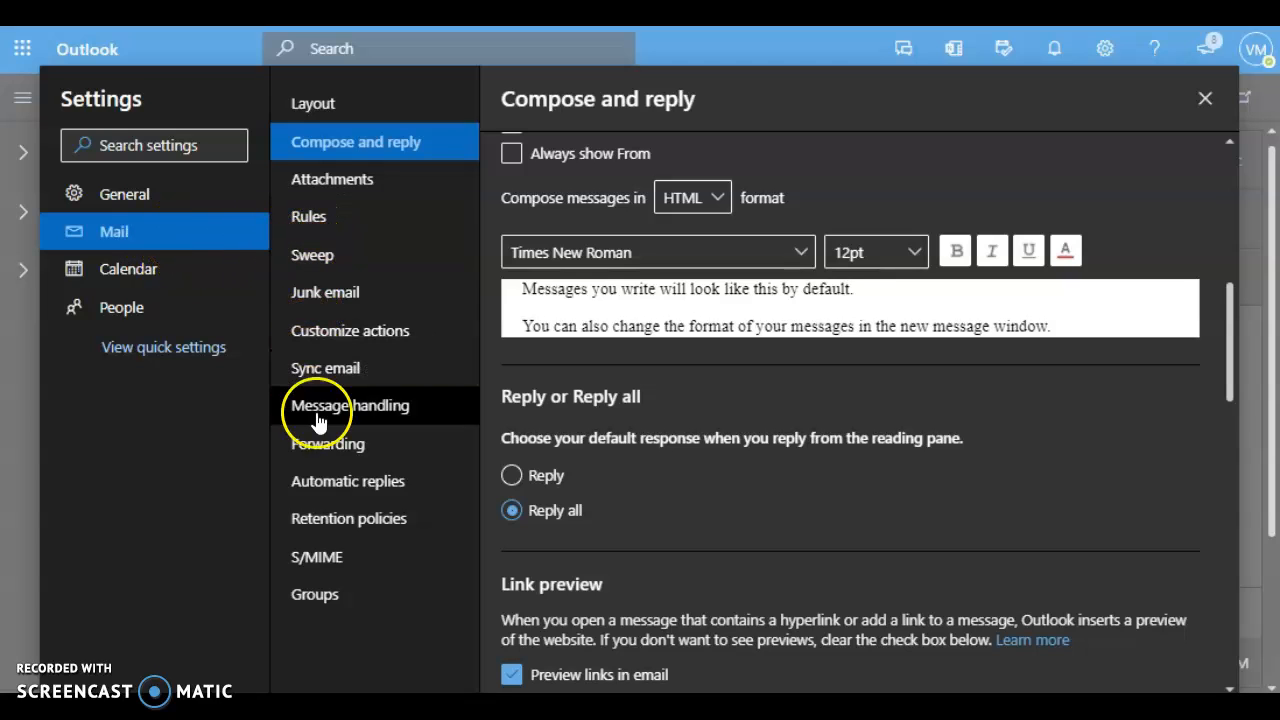
Step: Turn on automatic replies and restrict them to being sent only during a time period
{"action": "left_click", "coordinate": [343, 486]}
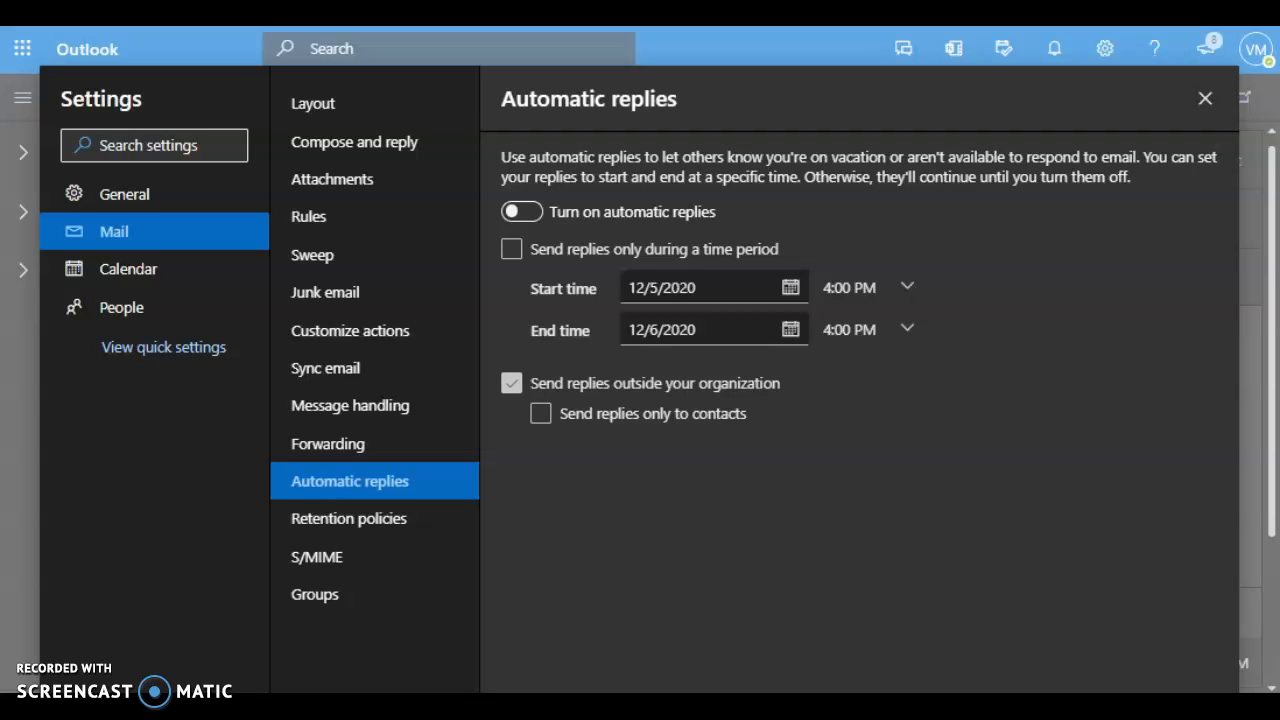
{"action": "left_click", "coordinate": [522, 215]}
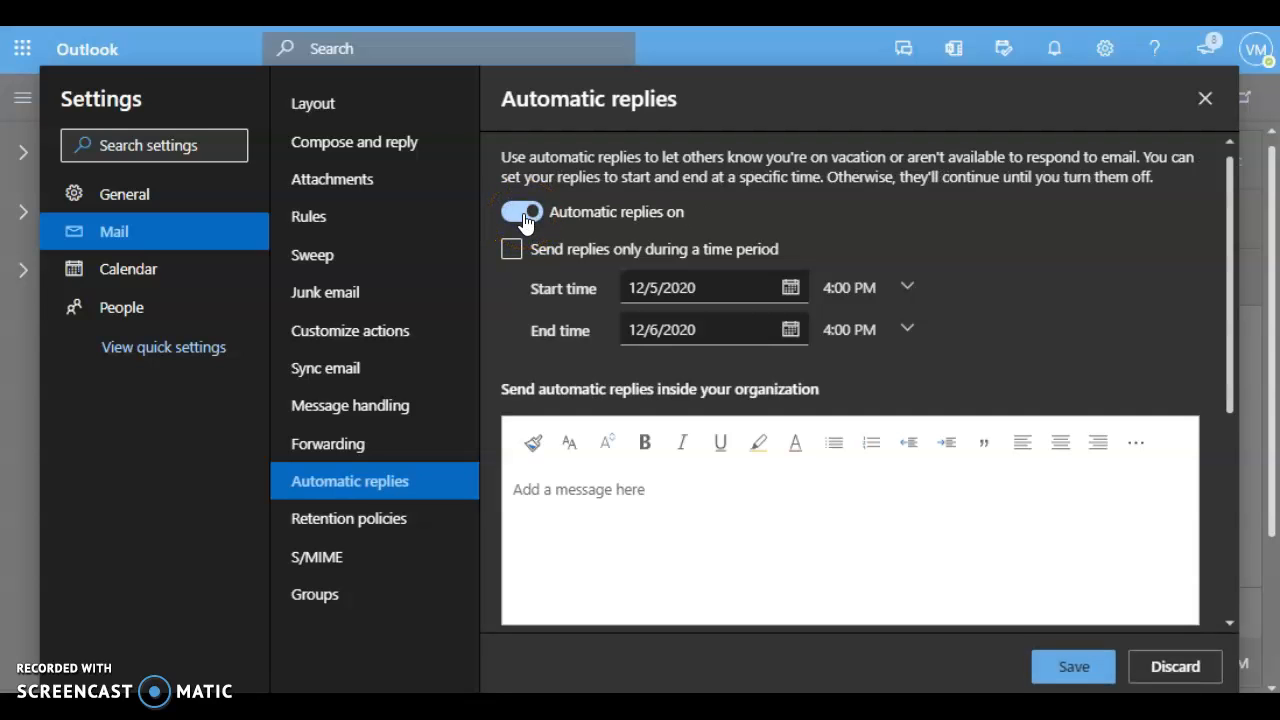
{"action": "left_click", "coordinate": [511, 251]}
{"action": "left_click", "coordinate": [511, 254]}
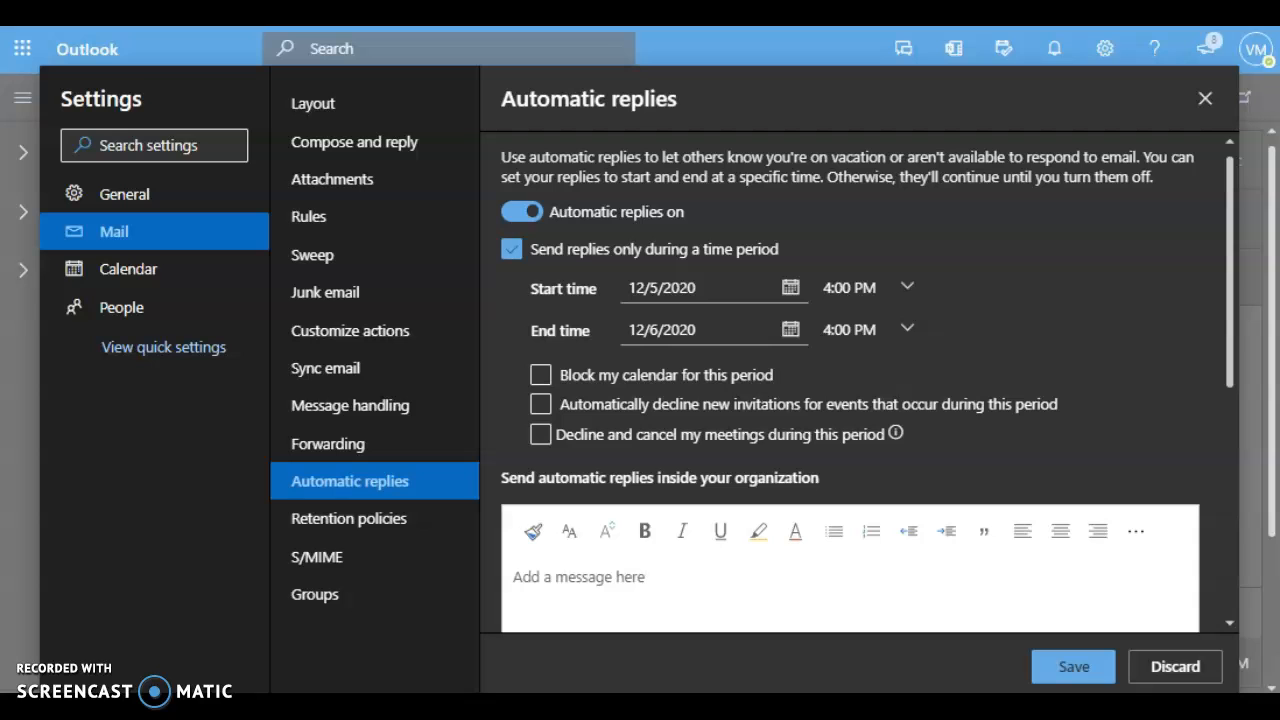
Step: Set the automatic reply period to start on 12/8/2020 and end on 12/11/2020
{"action": "left_click", "coordinate": [789, 294]}
{"action": "left_click", "coordinate": [710, 423]}
{"action": "left_click", "coordinate": [791, 330]}
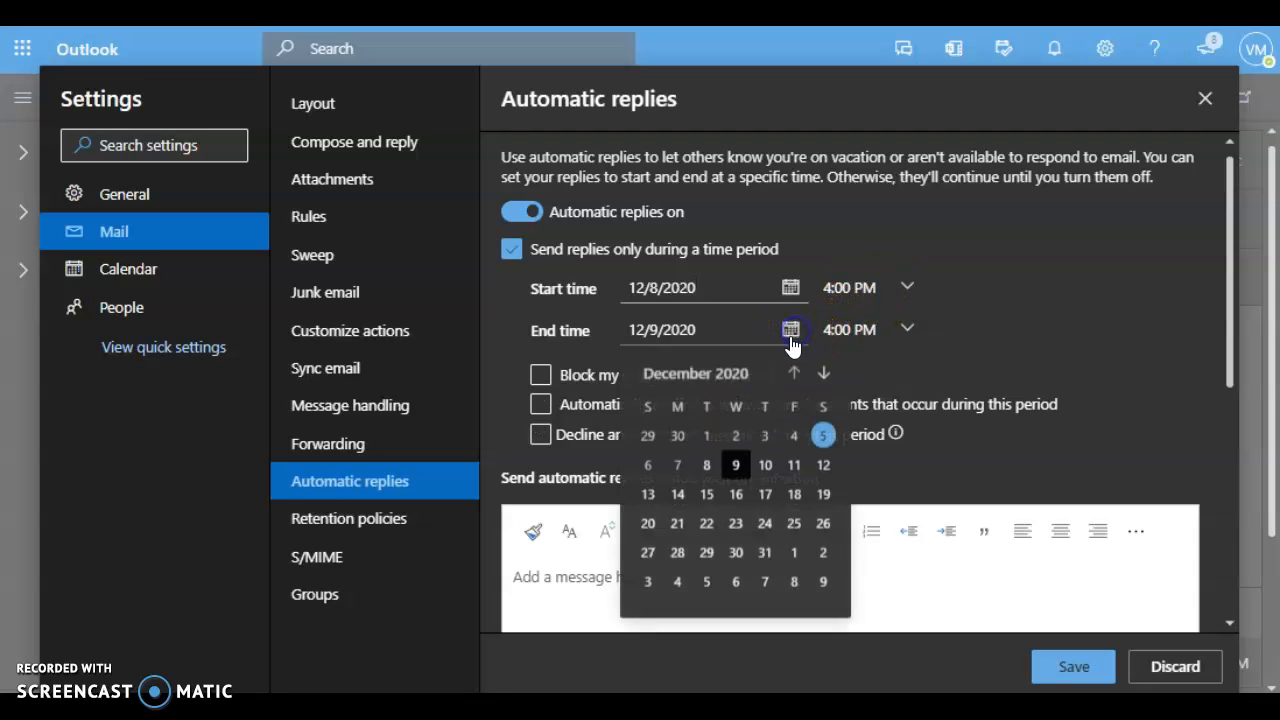
{"action": "left_click", "coordinate": [790, 466]}
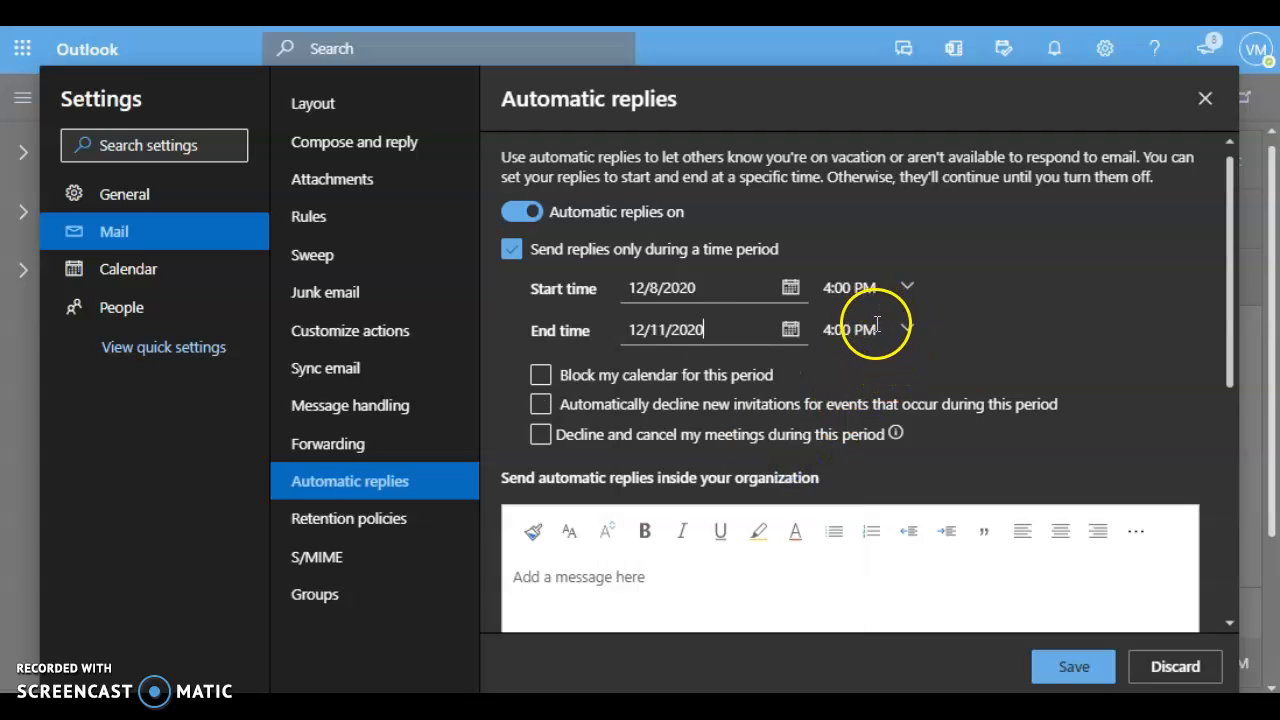
Step: Enable sending automatic replies outside the organization
{"action": "scroll", "coordinate": [850, 400], "scroll_direction": "down", "scroll_amount": 1}
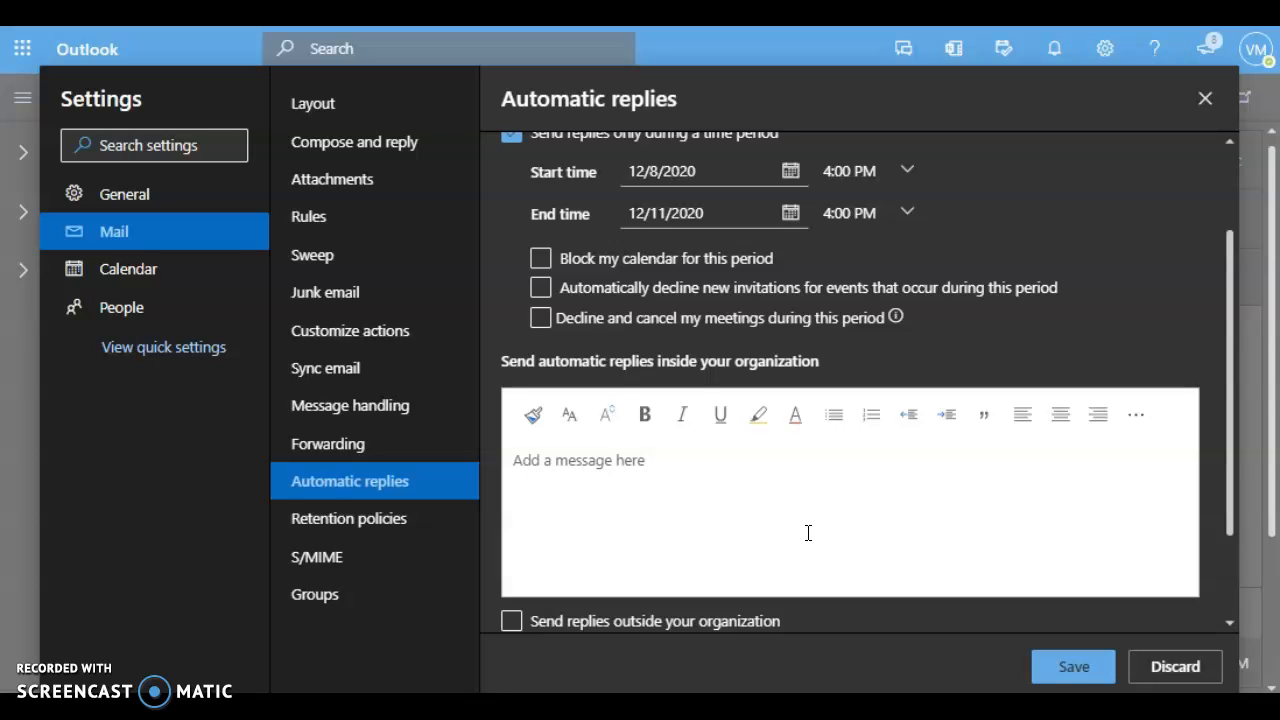
{"action": "left_click", "coordinate": [741, 529]}
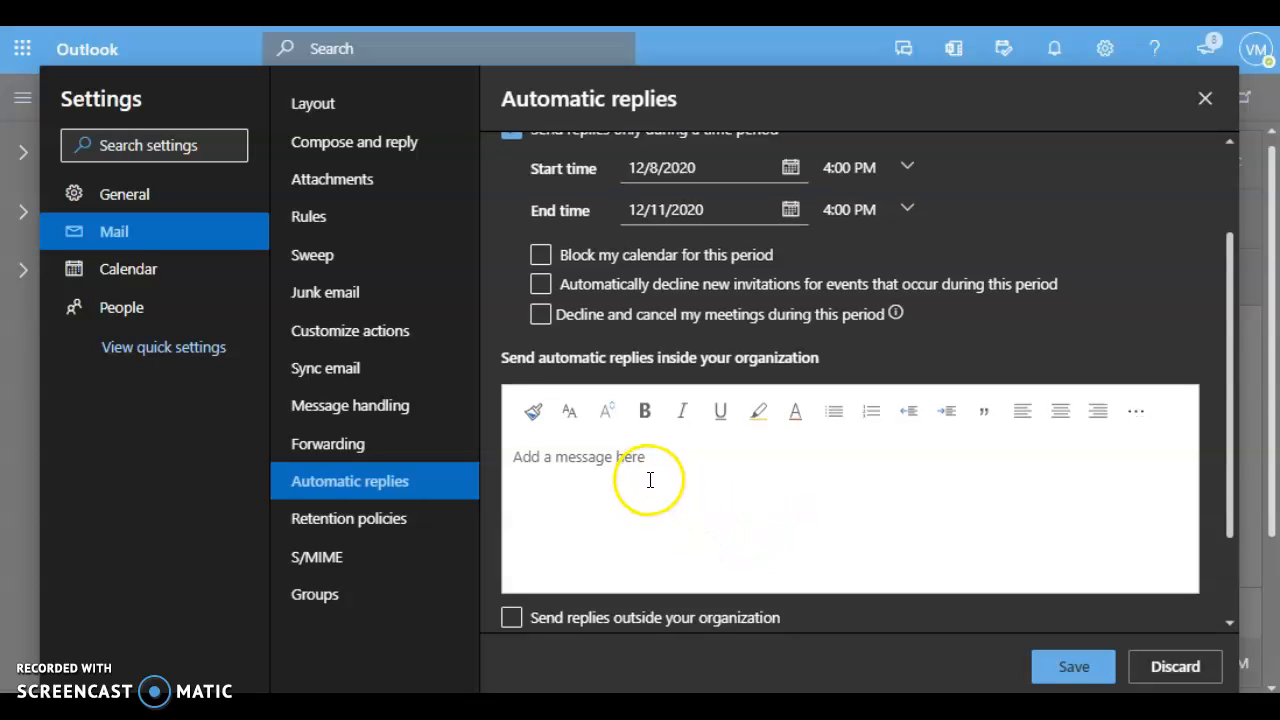
{"action": "scroll", "coordinate": [650, 480], "scroll_direction": "down", "scroll_amount": 1}
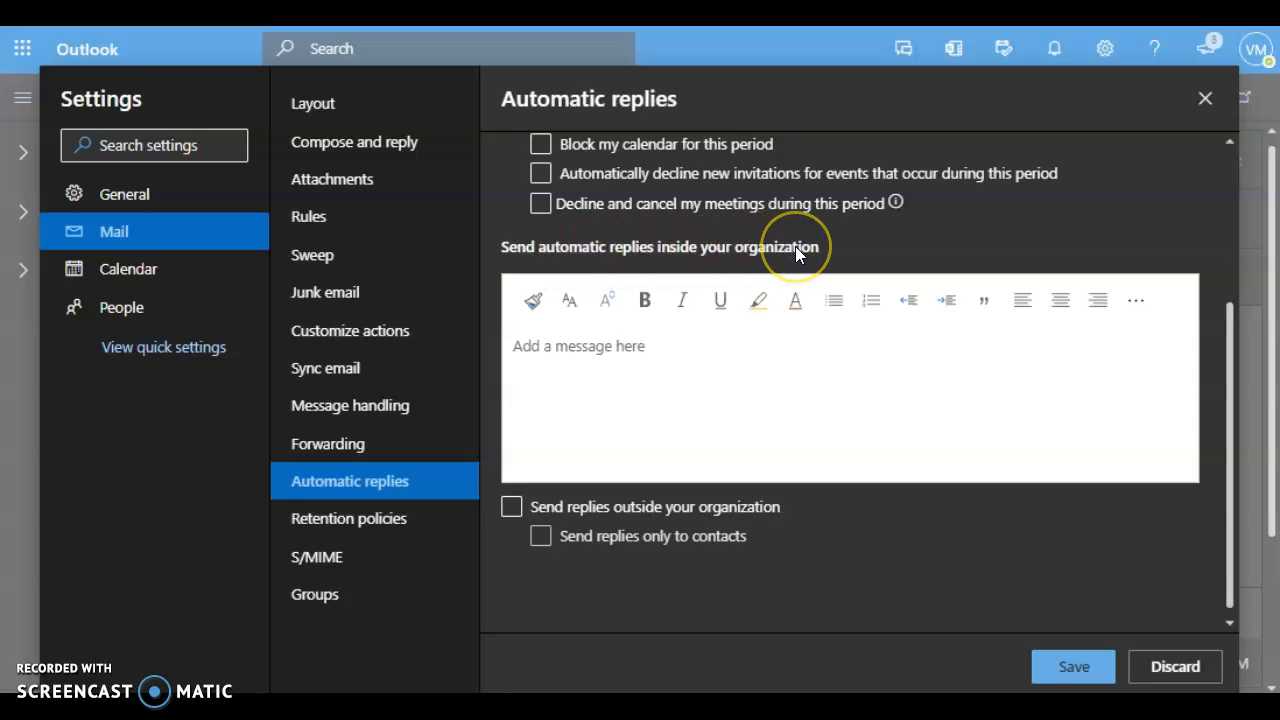
{"action": "left_click", "coordinate": [571, 508]}
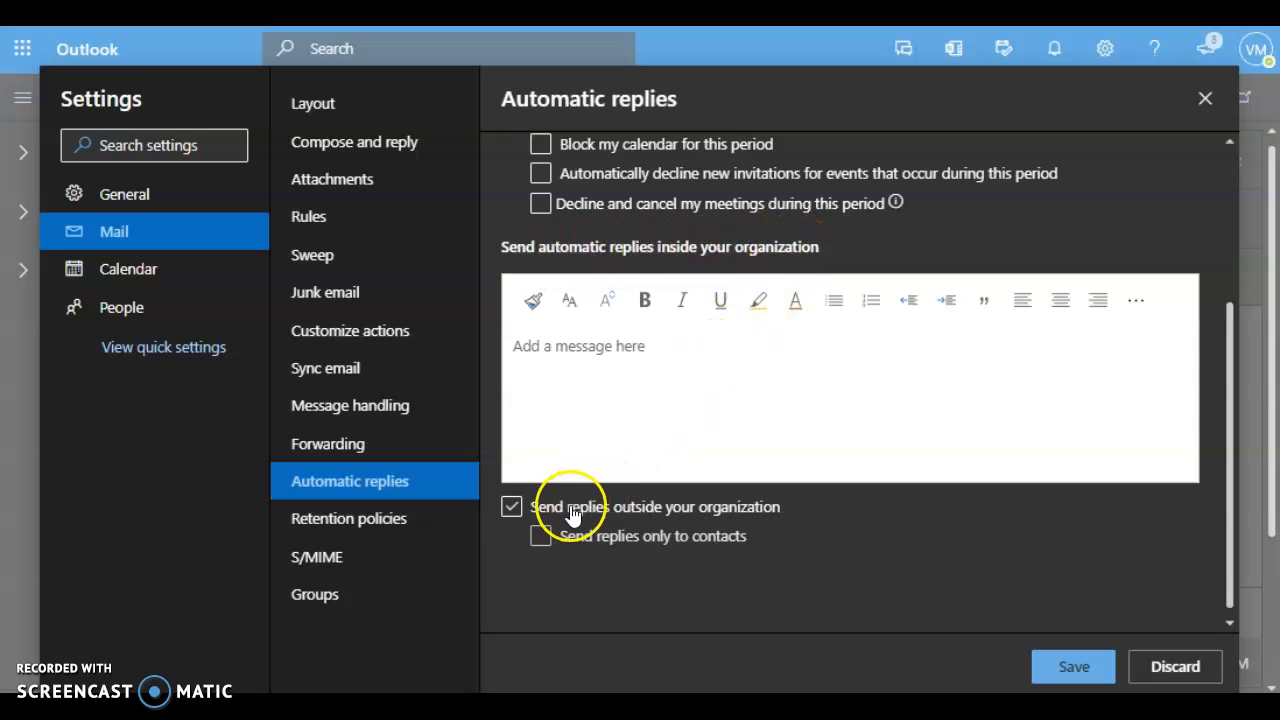
{"action": "left_click", "coordinate": [512, 508]}
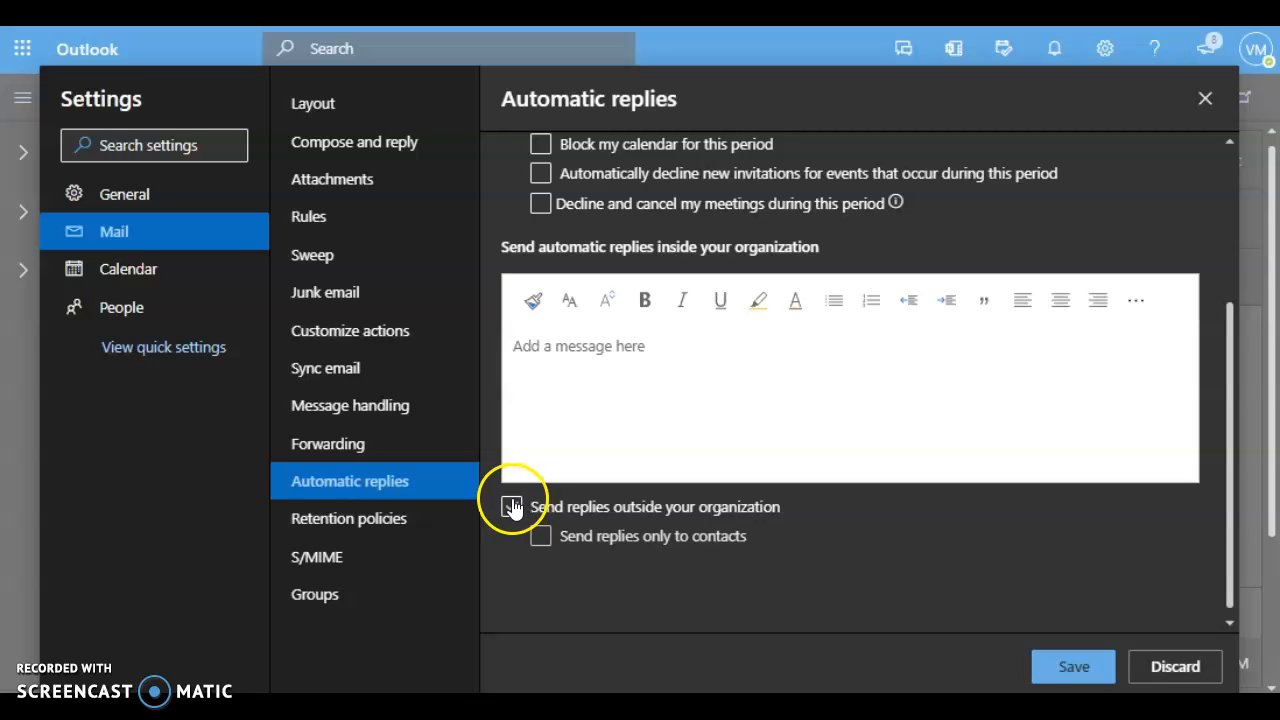
{"action": "left_click", "coordinate": [511, 508]}
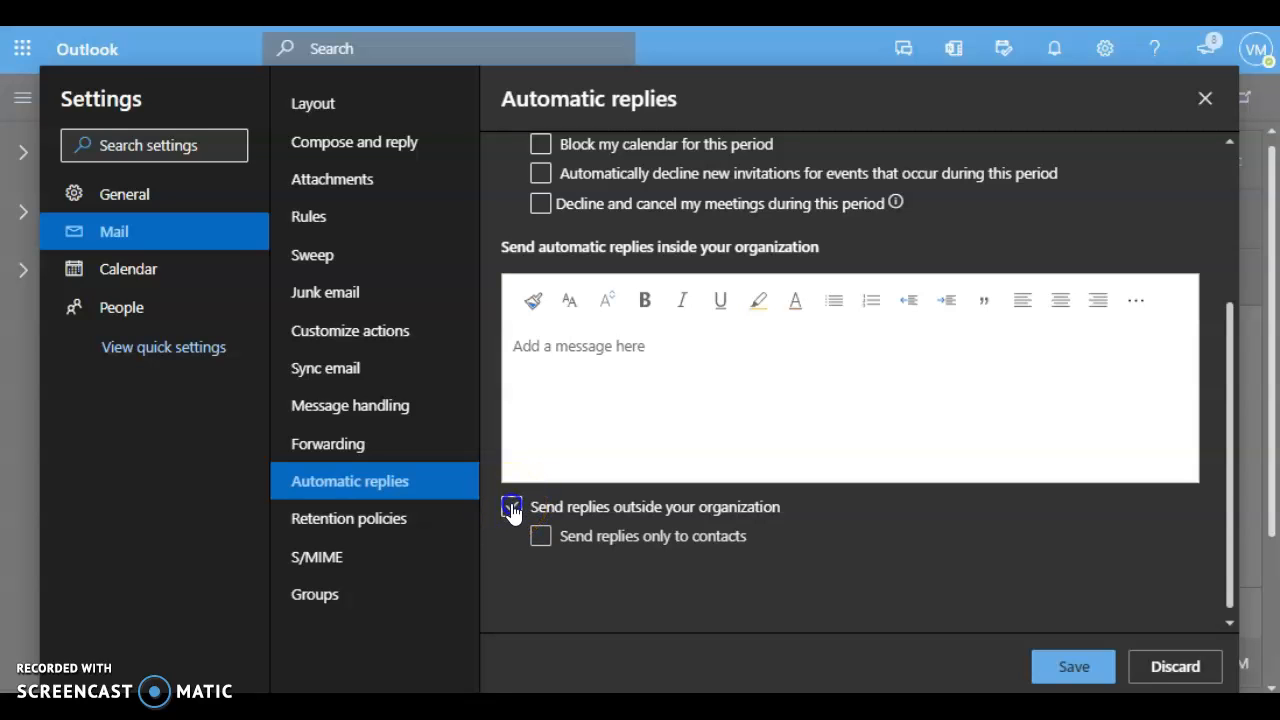
{"action": "scroll", "coordinate": [903, 426], "scroll_direction": "down", "scroll_amount": 1}
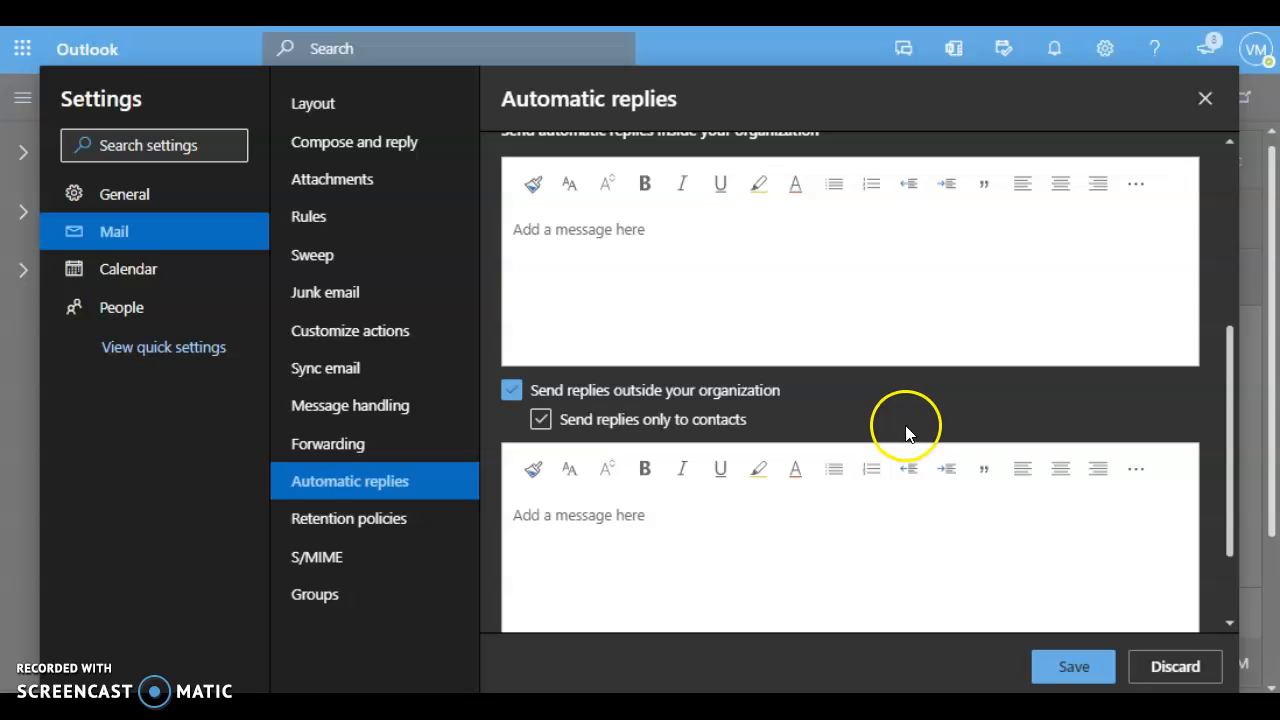
Step: Enter the out-of-office message for 12/08/20 through 12/11/20, returning 12/12/20, for both internal and external replies, include non-contacts, and save the settings
{"action": "left_click", "coordinate": [886, 414]}
{"action": "left_click", "coordinate": [622, 548]}
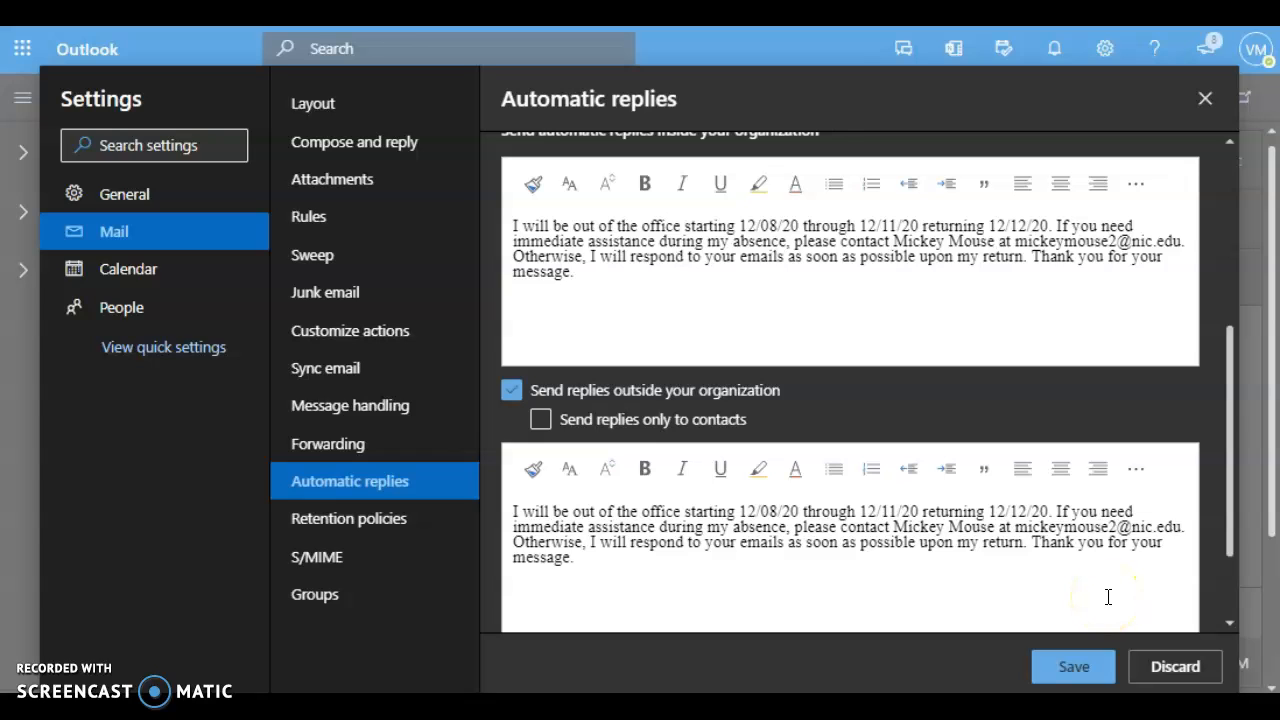
{"action": "left_click", "coordinate": [1084, 672]}
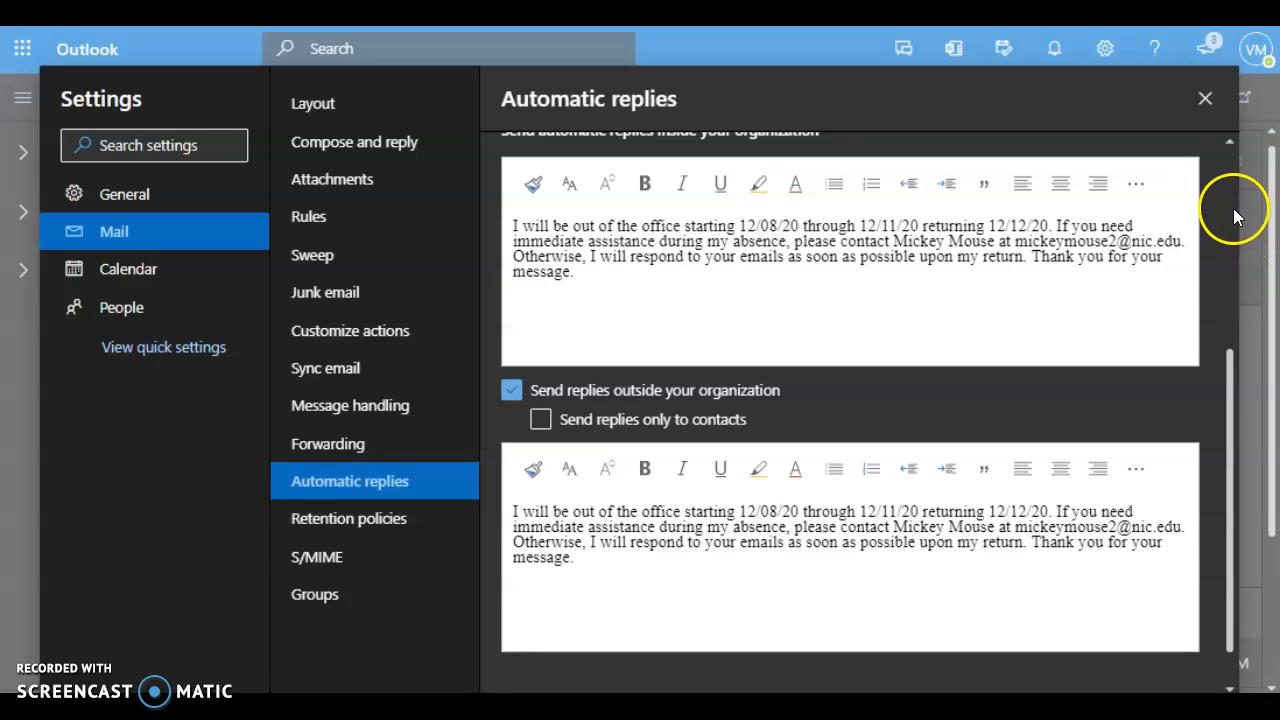
{"action": "left_click", "coordinate": [1208, 100]}
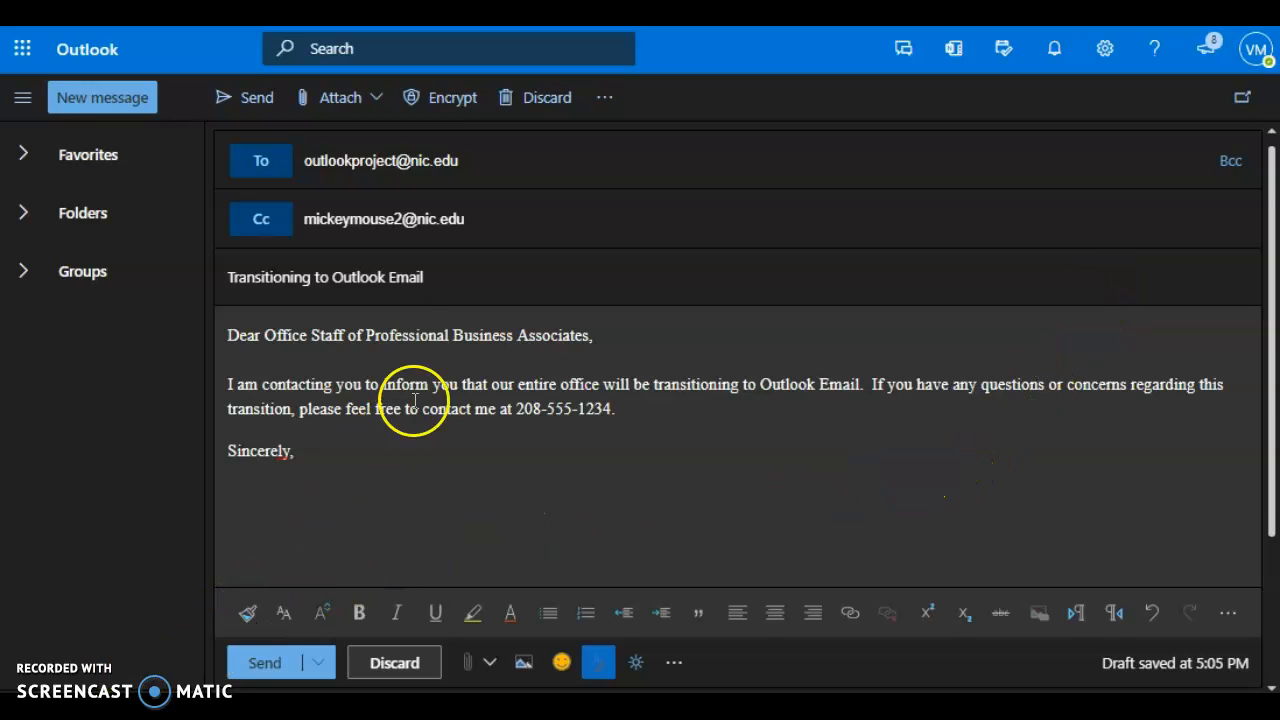
Step: Insert the saved signature into the draft and paste the copied portrait photo between "Sincerely," and the signature
{"action": "left_click", "coordinate": [606, 104]}
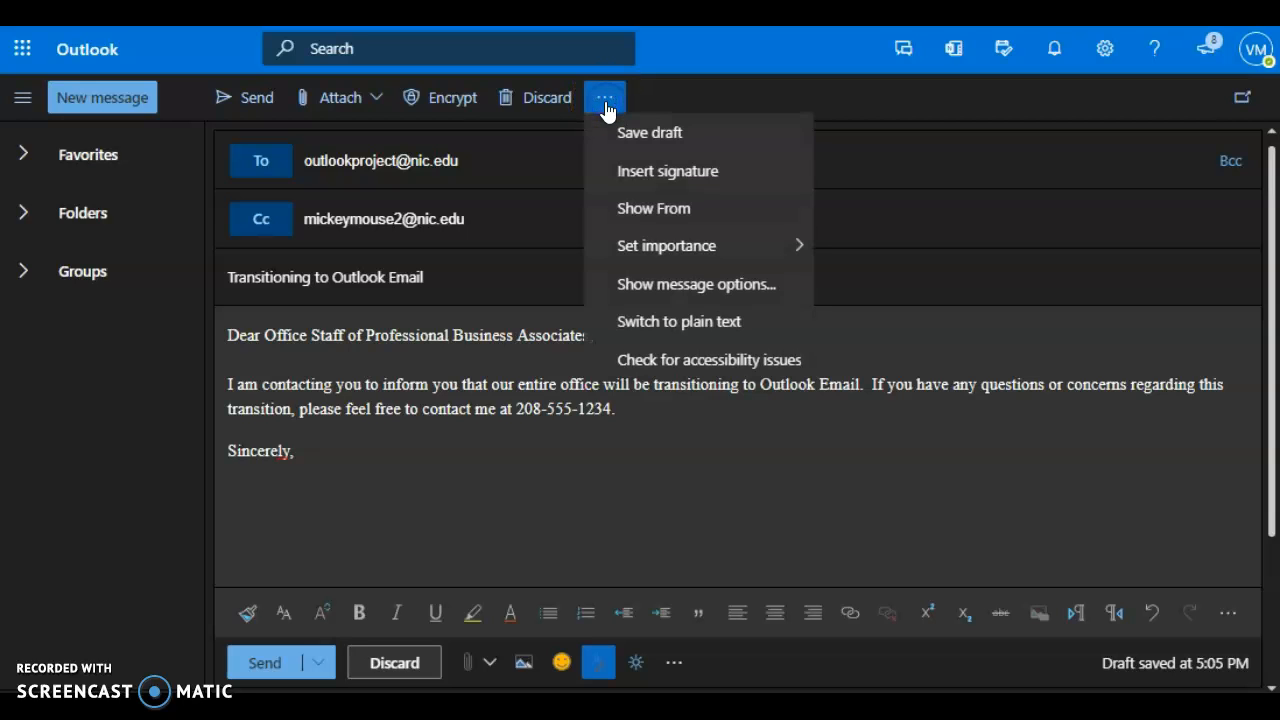
{"action": "left_click", "coordinate": [636, 178]}
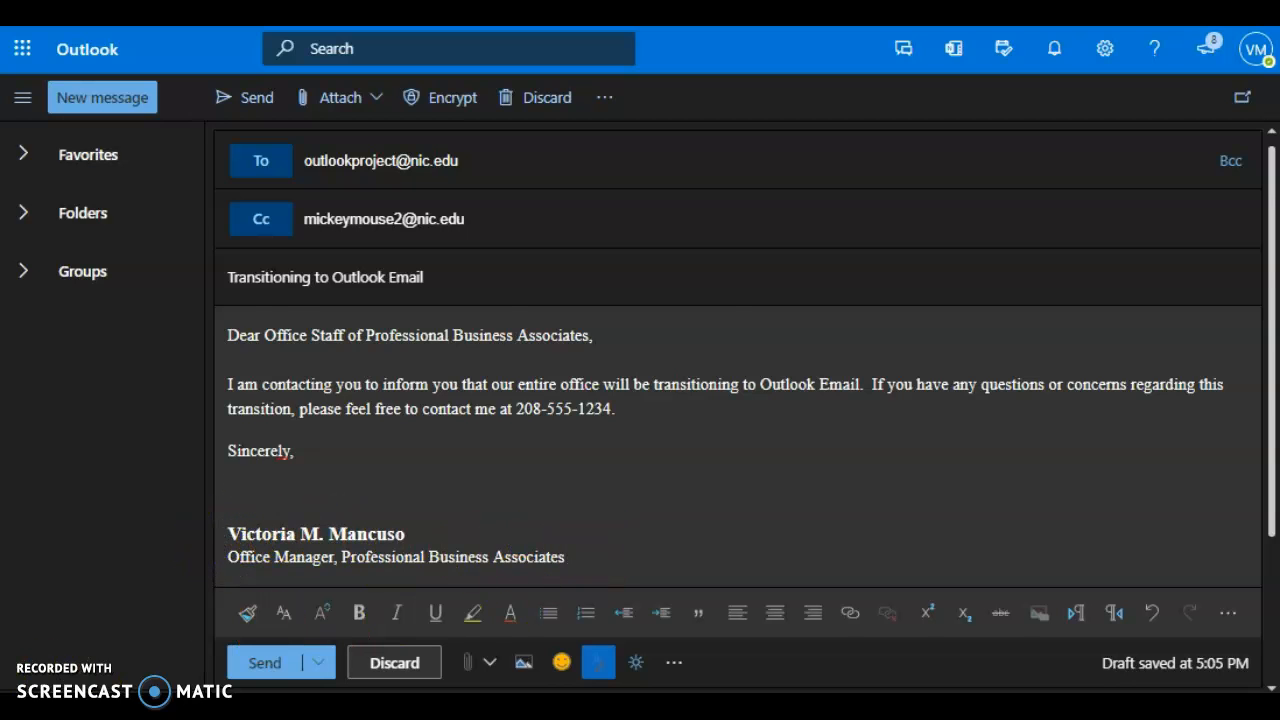
{"action": "scroll", "coordinate": [306, 354], "scroll_direction": "down", "scroll_amount": 2}
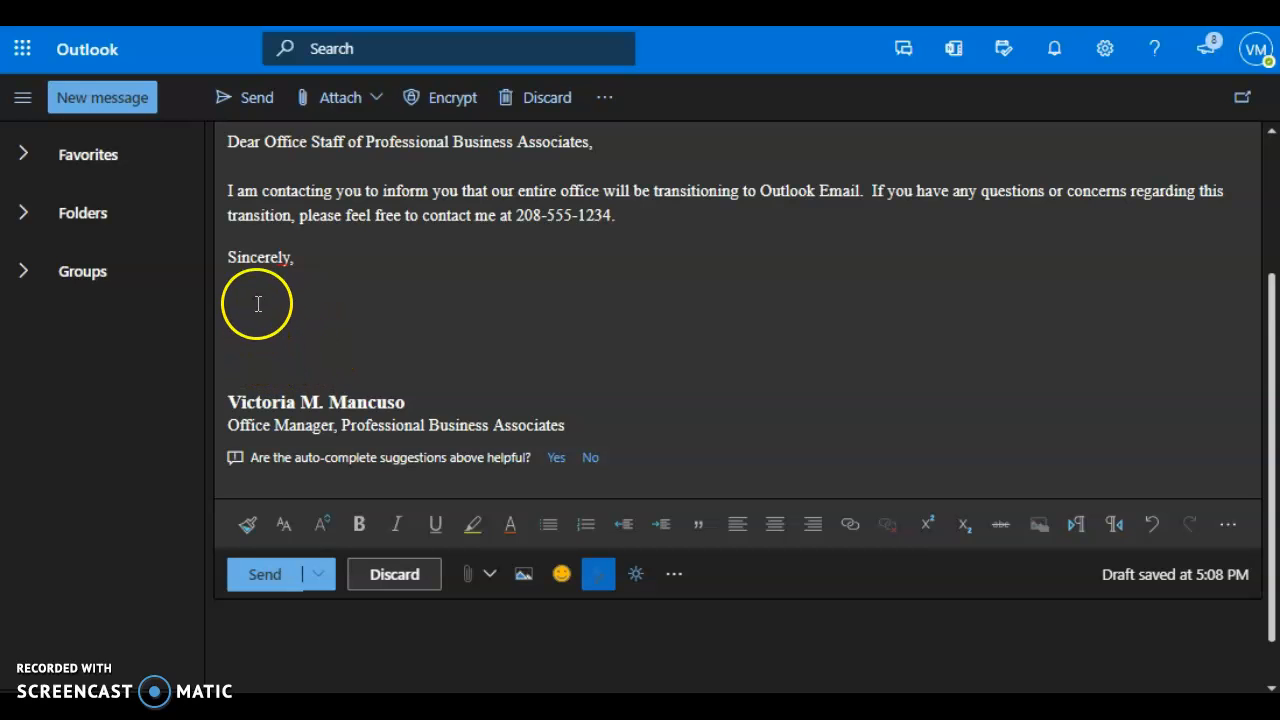
{"action": "left_click", "coordinate": [235, 323]}
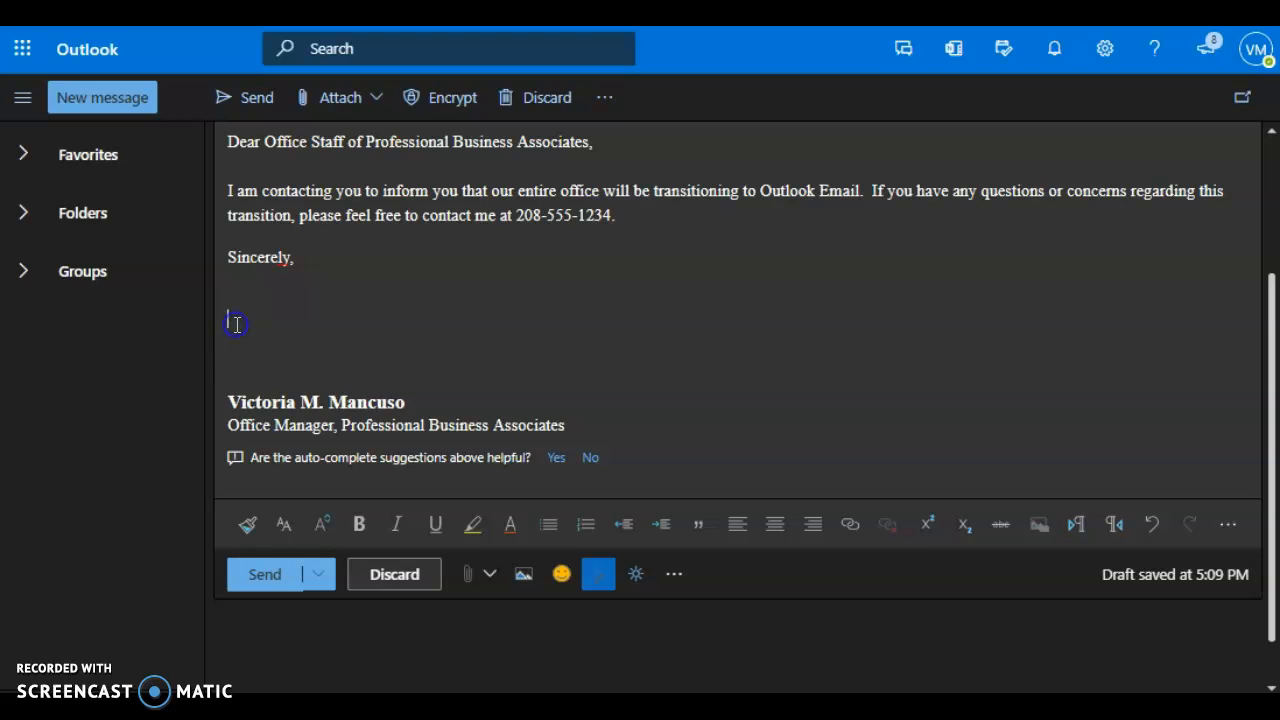
{"action": "left_click", "coordinate": [250, 290]}
{"action": "left_click", "coordinate": [249, 311]}
{"action": "key", "text": "ctrl+v"}
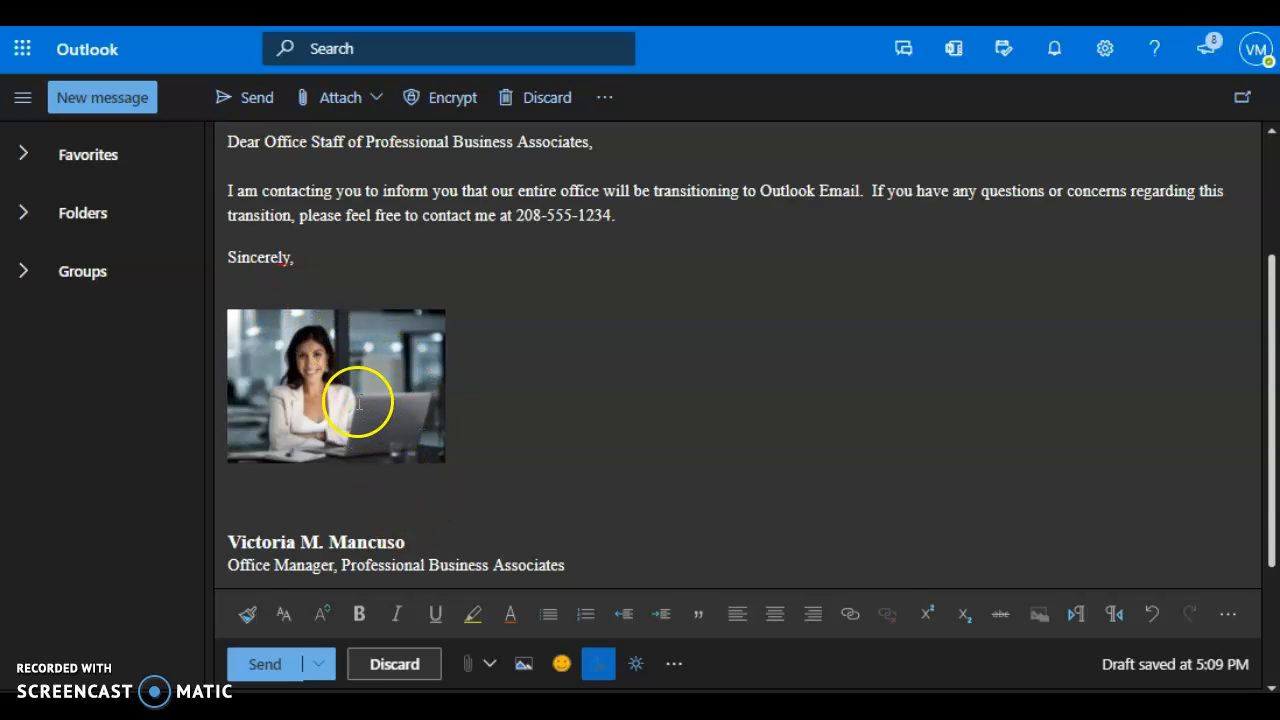
Step: Delete the blank lines between the photo and the signature name so the signature sits directly beneath the photo
{"action": "left_click", "coordinate": [229, 540]}
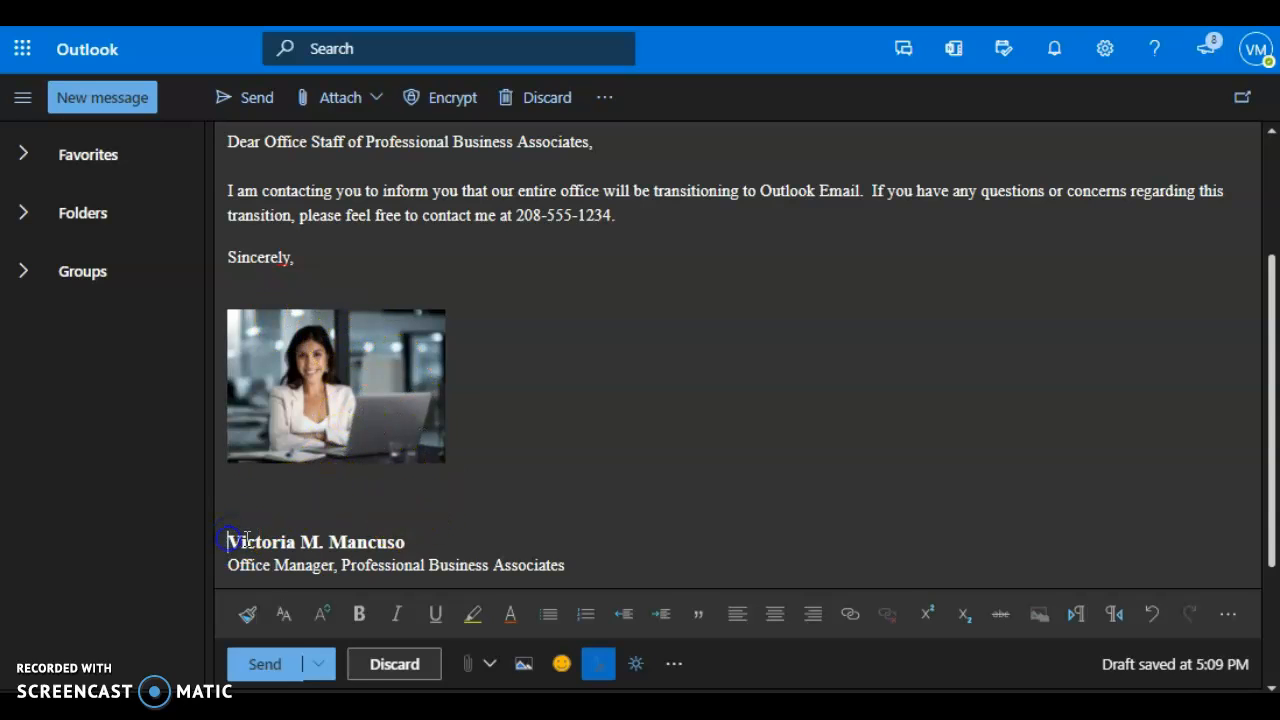
{"action": "key", "text": "BackSpace"}
{"action": "key", "text": "BackSpace"}
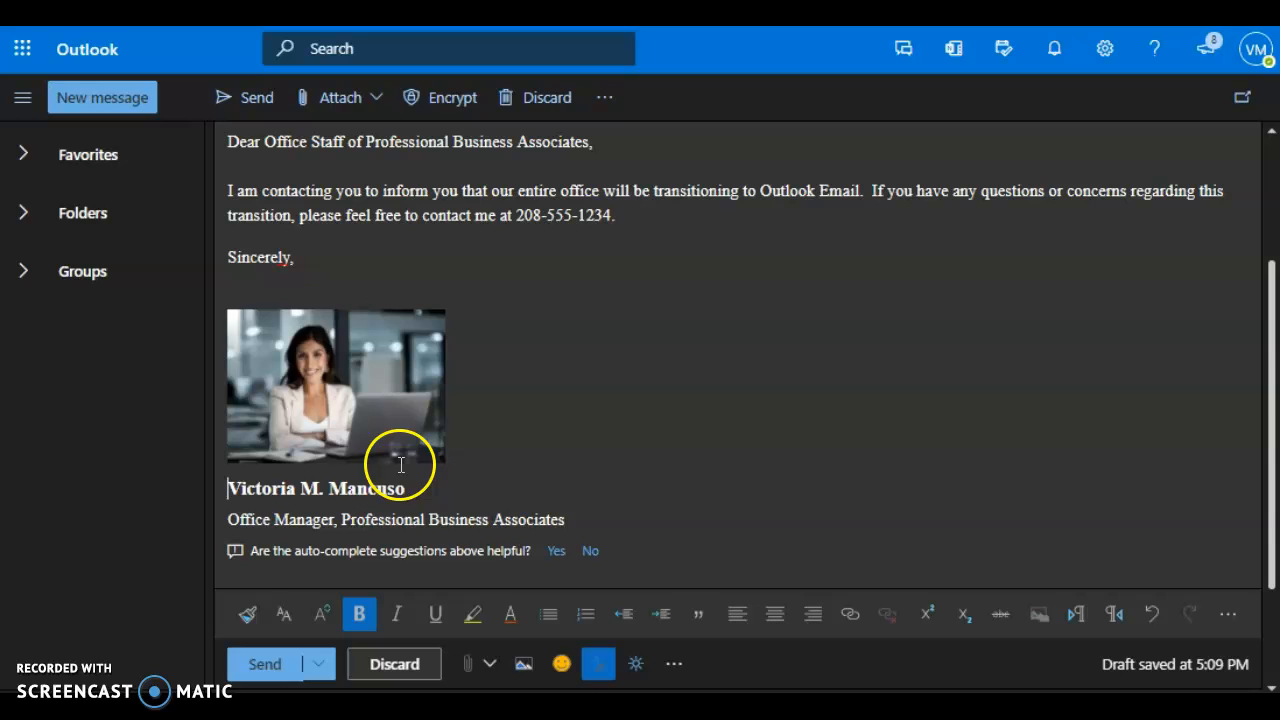
{"action": "left_click", "coordinate": [734, 343]}
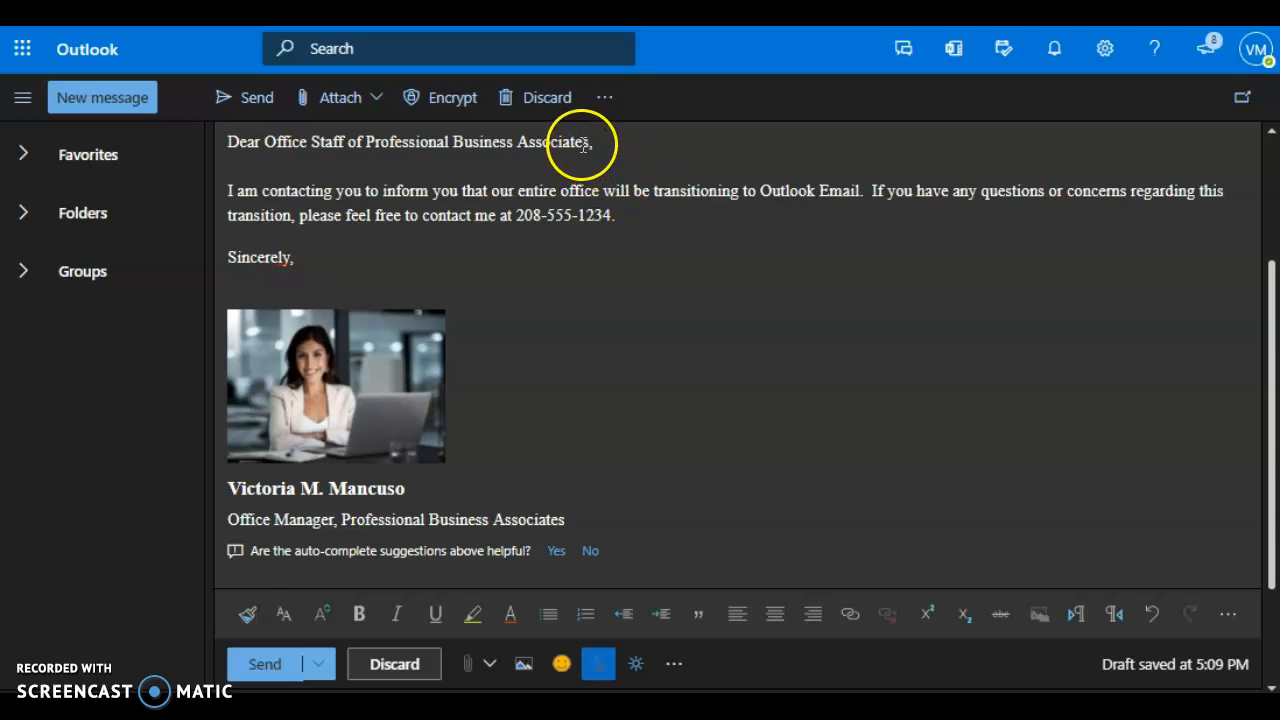
Step: Request a read receipt for the message in its message options, keeping the sensitivity at Normal
{"action": "left_click", "coordinate": [607, 100]}
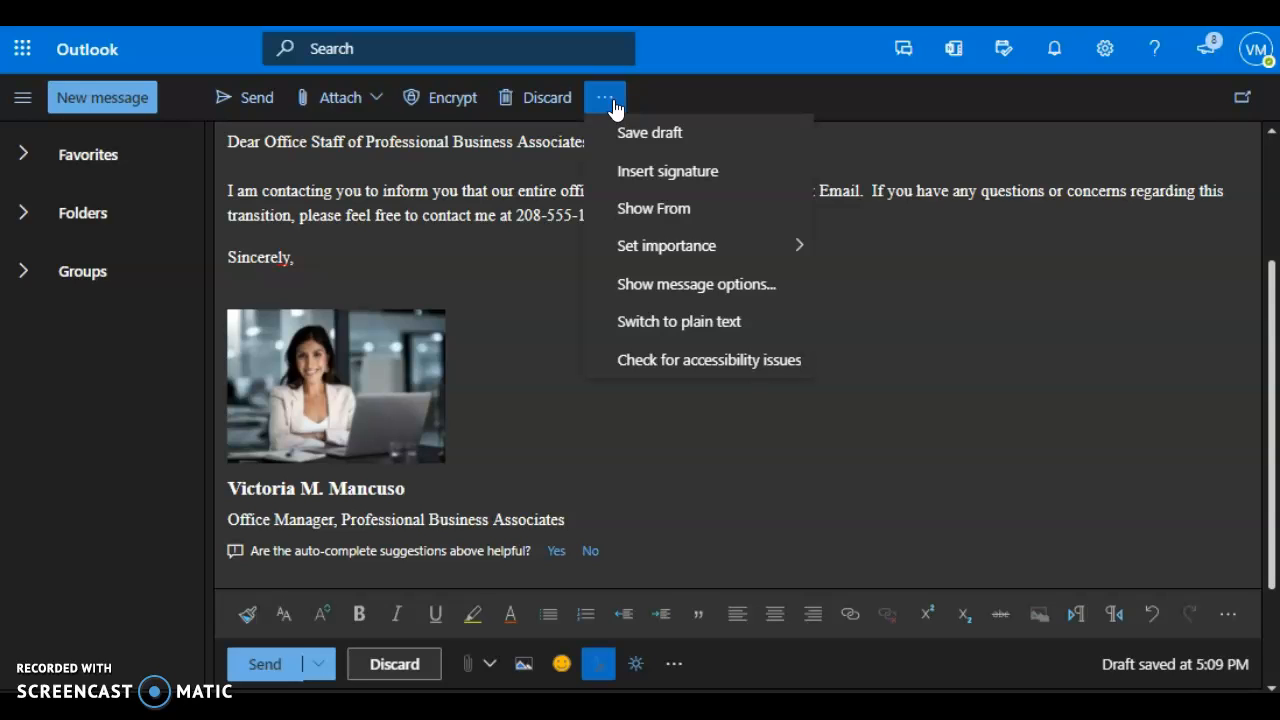
{"action": "left_click", "coordinate": [679, 288]}
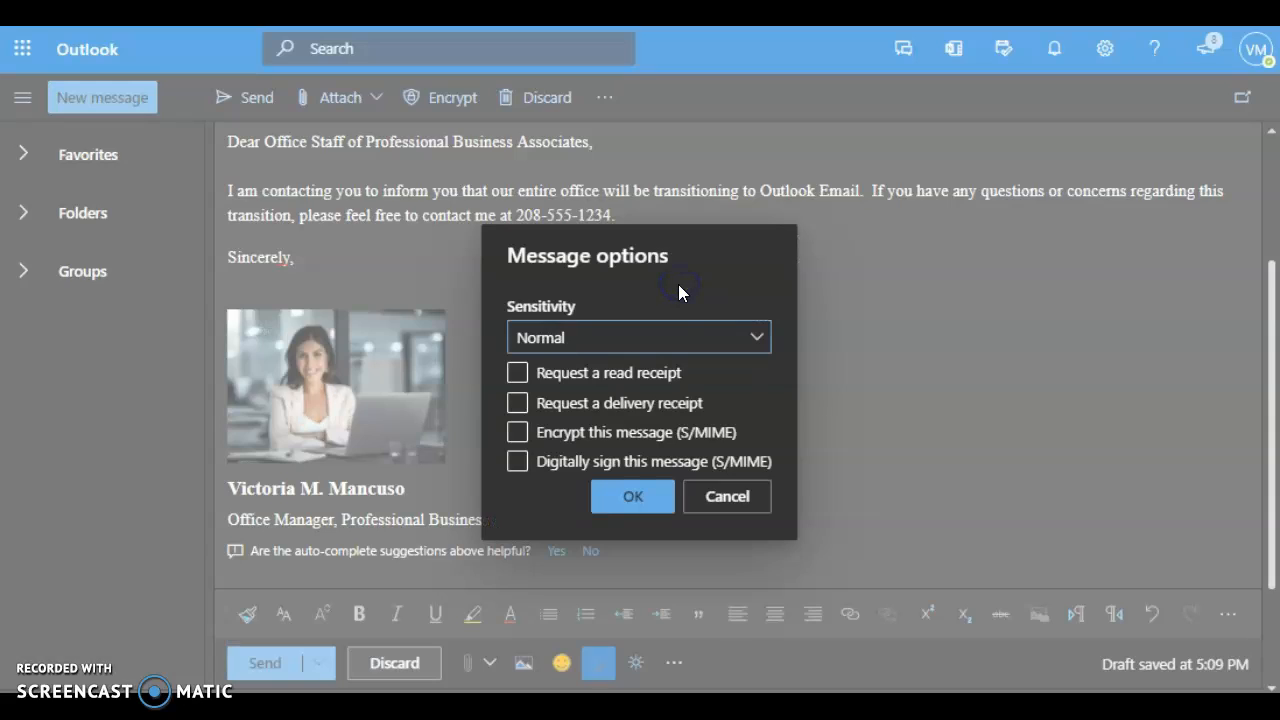
{"action": "left_click", "coordinate": [517, 373]}
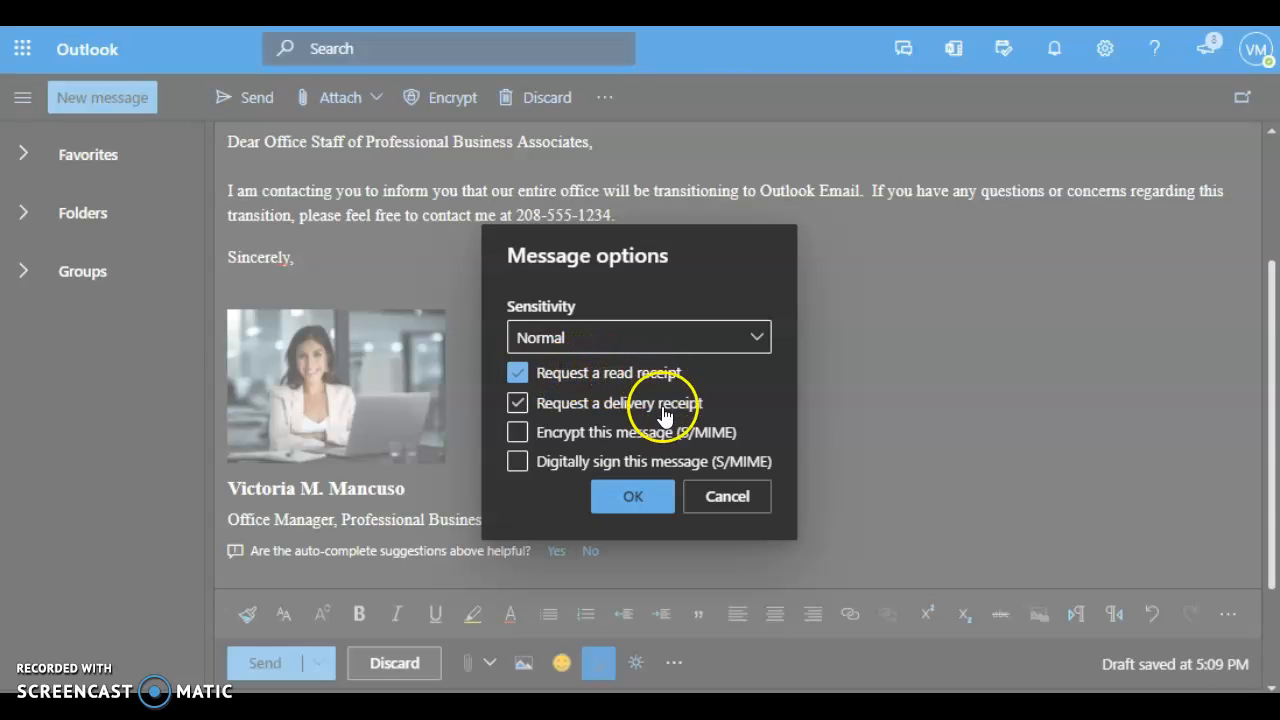
{"action": "left_click", "coordinate": [636, 500]}
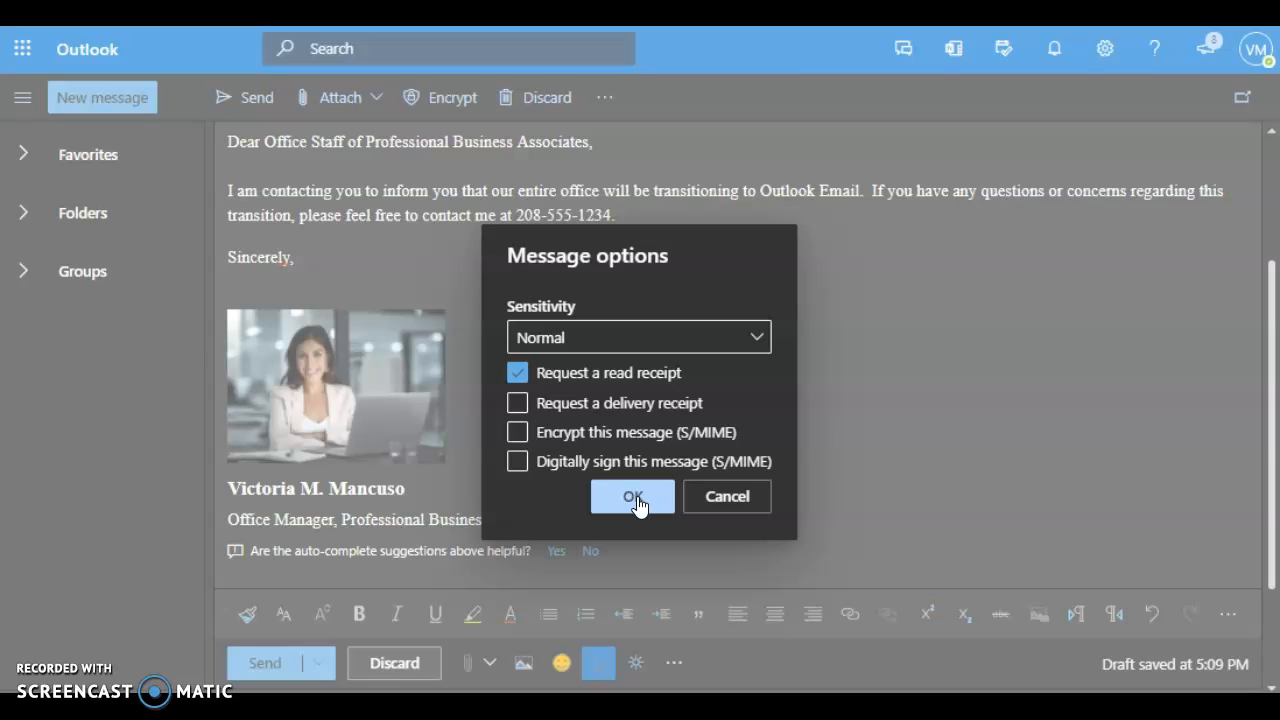
{"action": "left_click", "coordinate": [636, 500]}
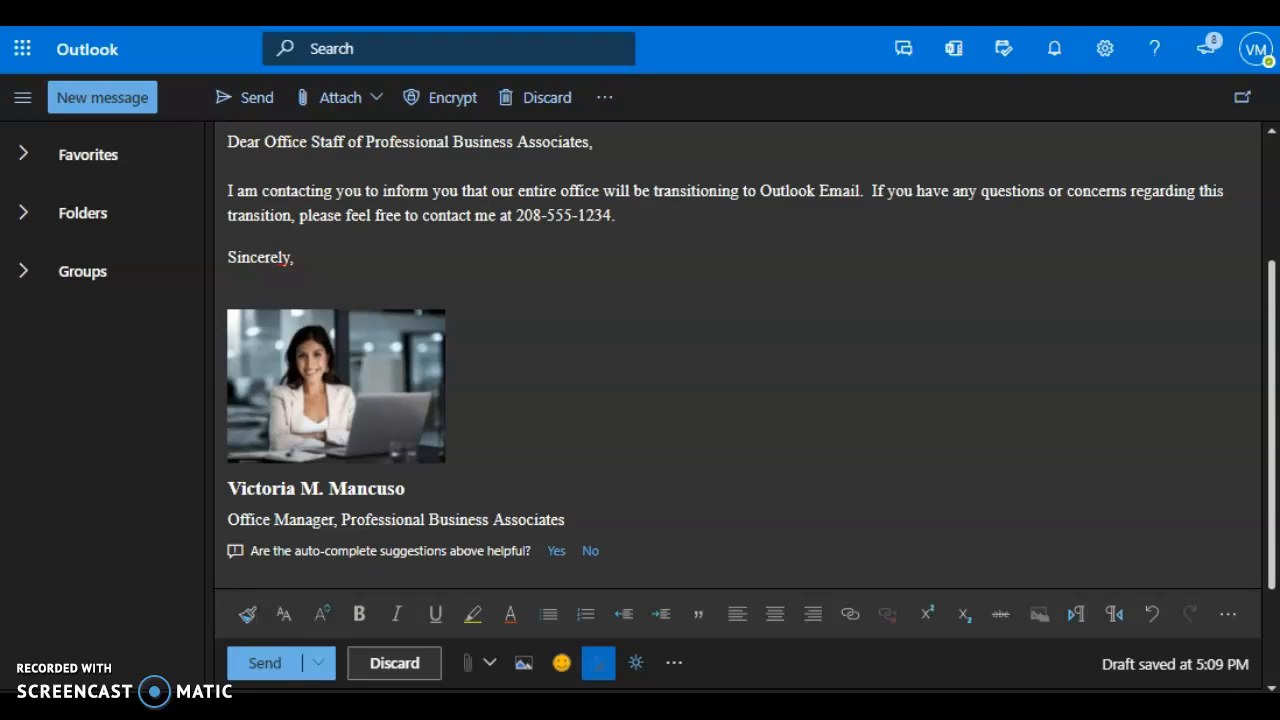
Step: Look over the finished email about transitioning to Outlook Email and send it
{"action": "left_click", "coordinate": [1135, 397]}
{"action": "scroll", "coordinate": [1104, 404], "scroll_direction": "up", "scroll_amount": 2}
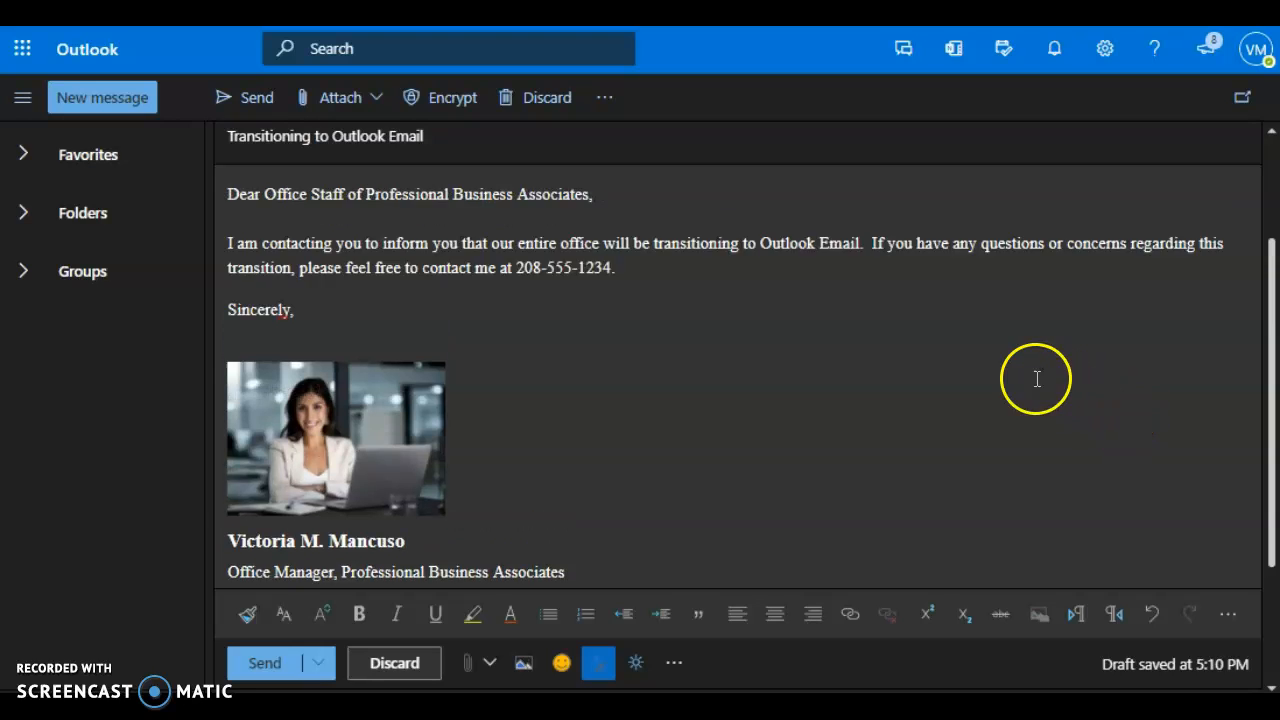
{"action": "scroll", "coordinate": [386, 334], "scroll_direction": "down", "scroll_amount": 3}
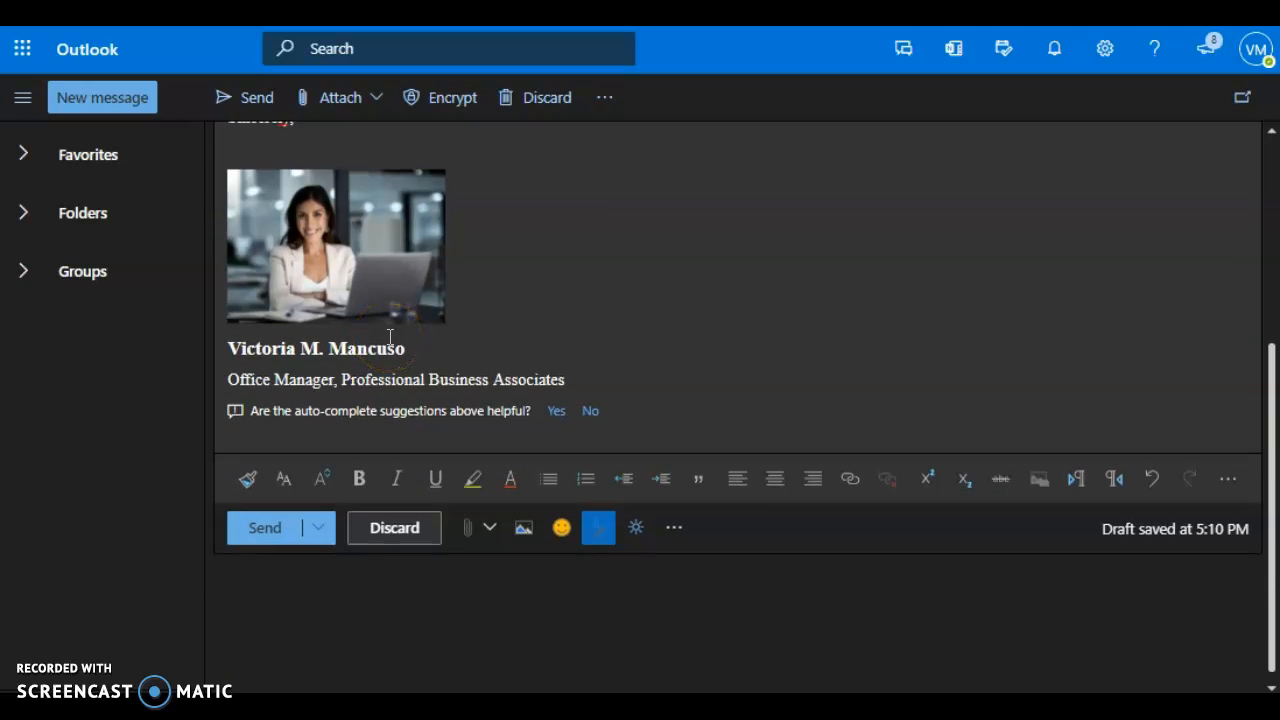
{"action": "left_click", "coordinate": [366, 380]}
{"action": "left_click", "coordinate": [268, 532]}
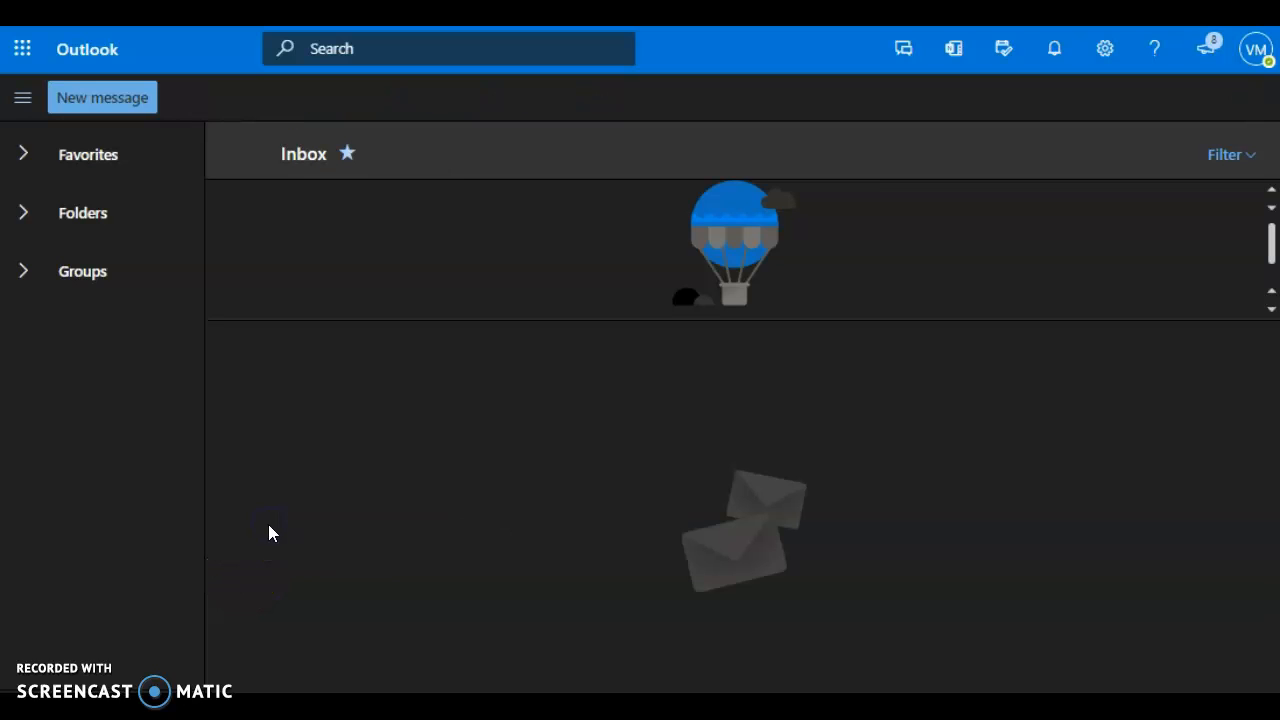